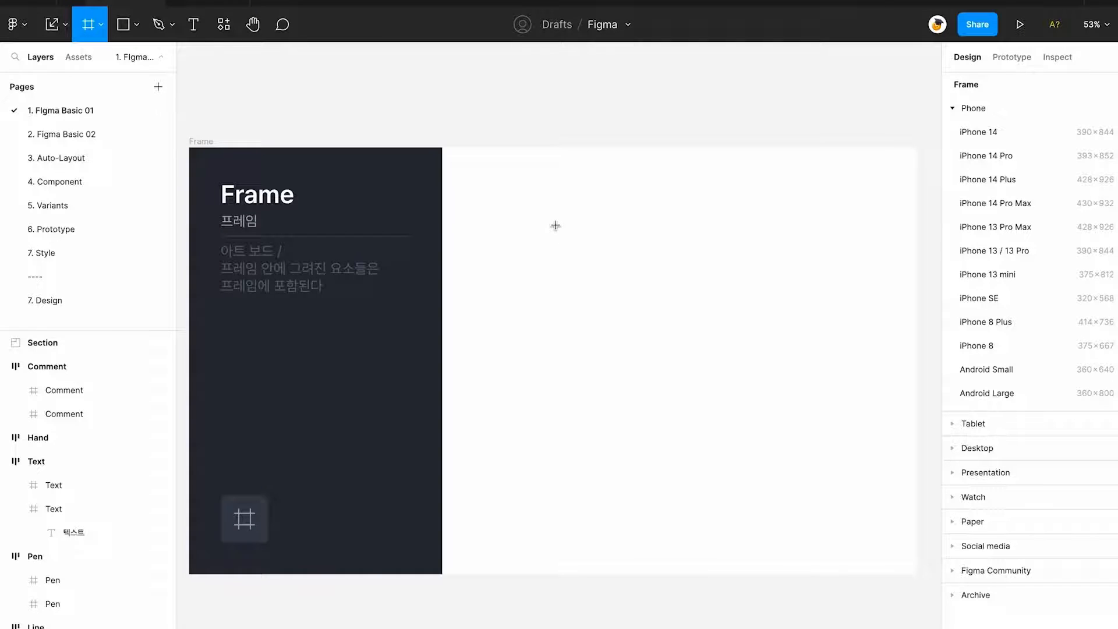
- Draw a frame about 492 × 163 on the Frame card's white area and a rectangle about 515 × 144 below it
{"action": "left_click_drag", "start_coordinate": [553, 225], "coordinate": [746, 292]}
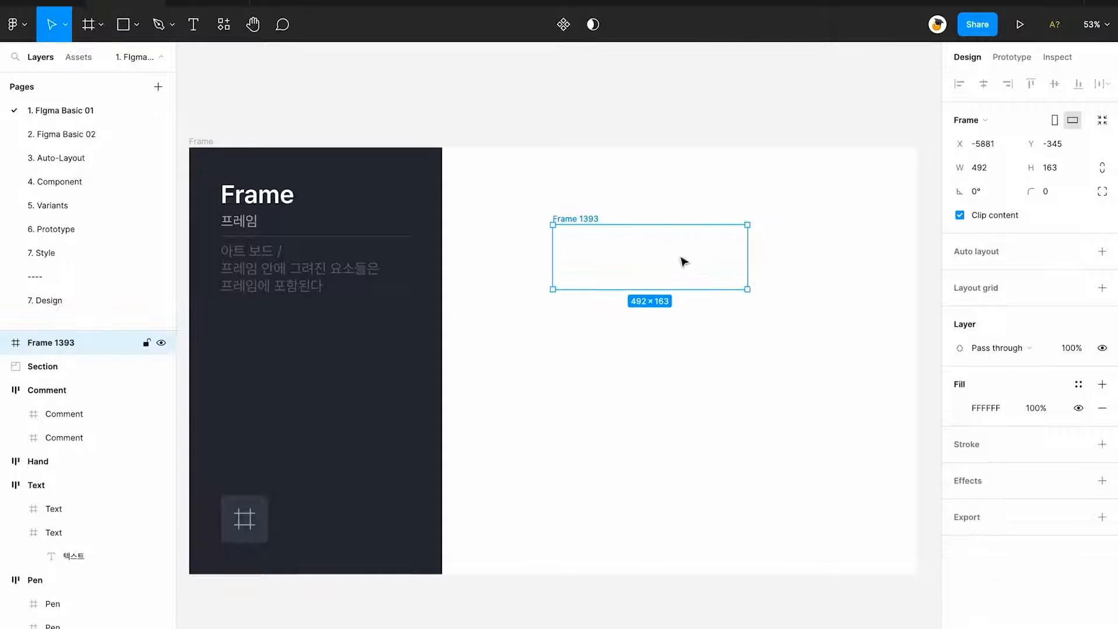
{"action": "left_click_drag", "start_coordinate": [656, 277], "coordinate": [680, 285]}
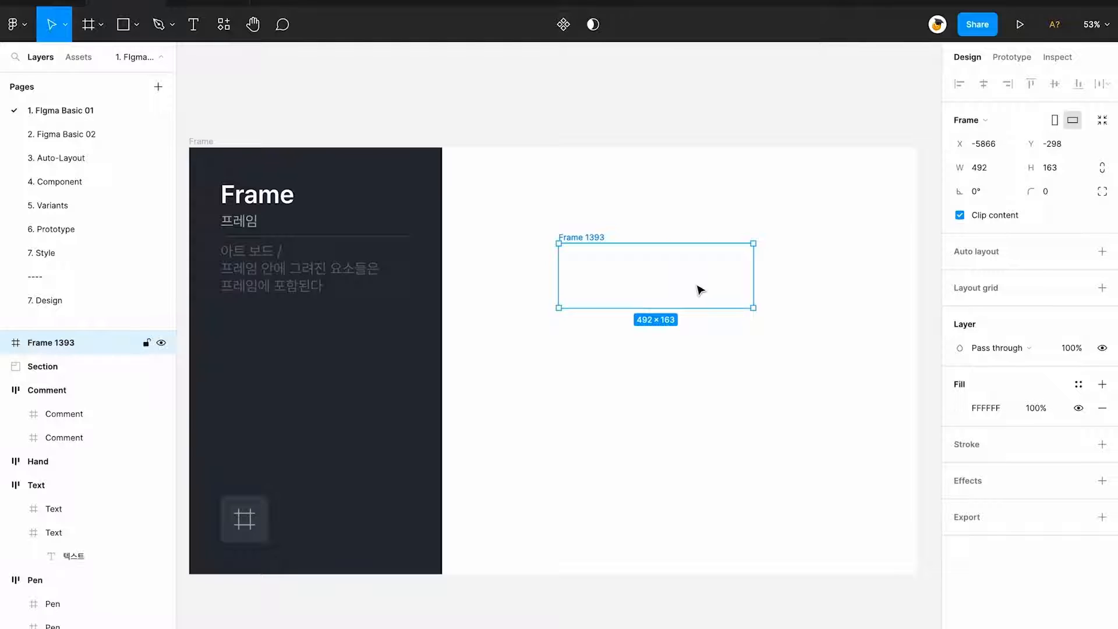
{"action": "left_click", "coordinate": [124, 26]}
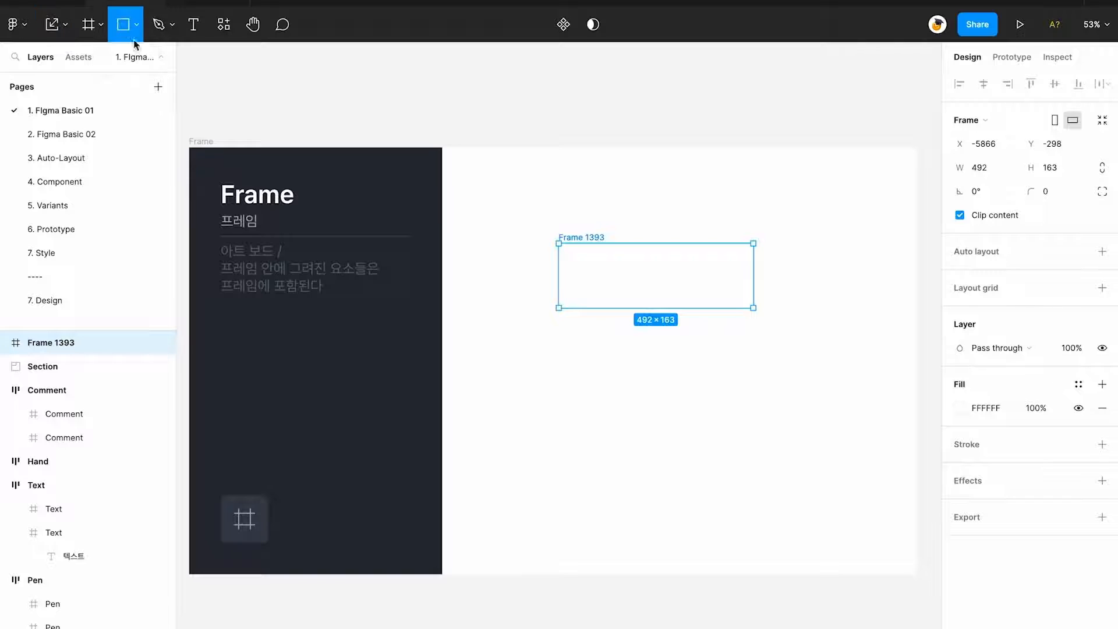
{"action": "left_click_drag", "start_coordinate": [559, 360], "coordinate": [763, 419]}
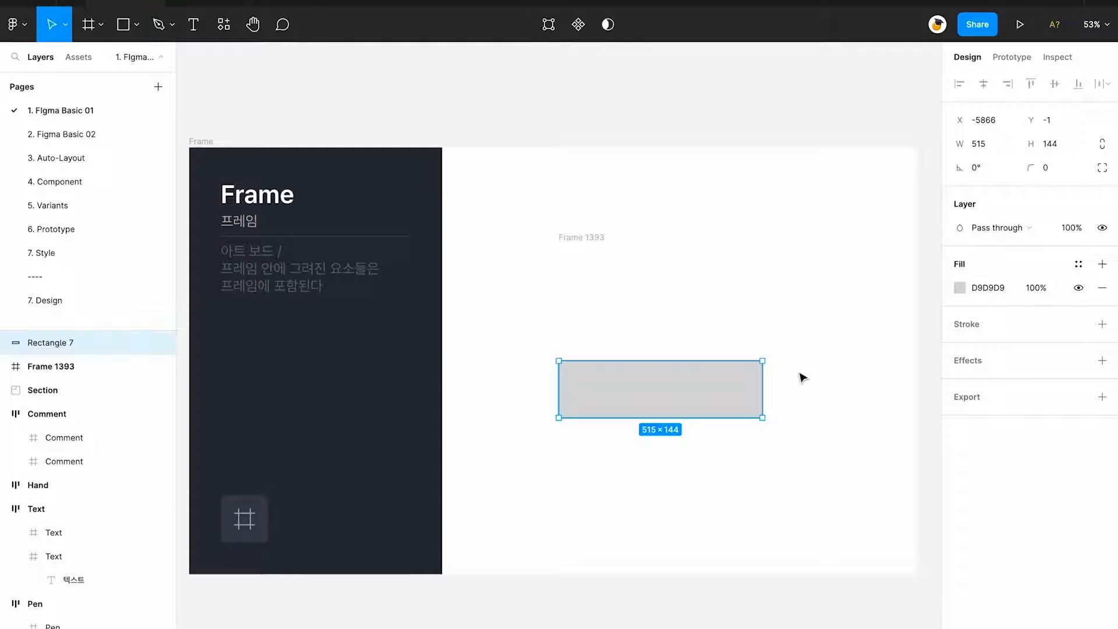
- Resize both the new frame and the rectangle to 400 × 120 and fill them with black 000000
{"action": "left_click", "coordinate": [671, 256]}
{"action": "left_click", "coordinate": [641, 269]}
{"action": "left_click_drag", "start_coordinate": [519, 210], "coordinate": [826, 457]}
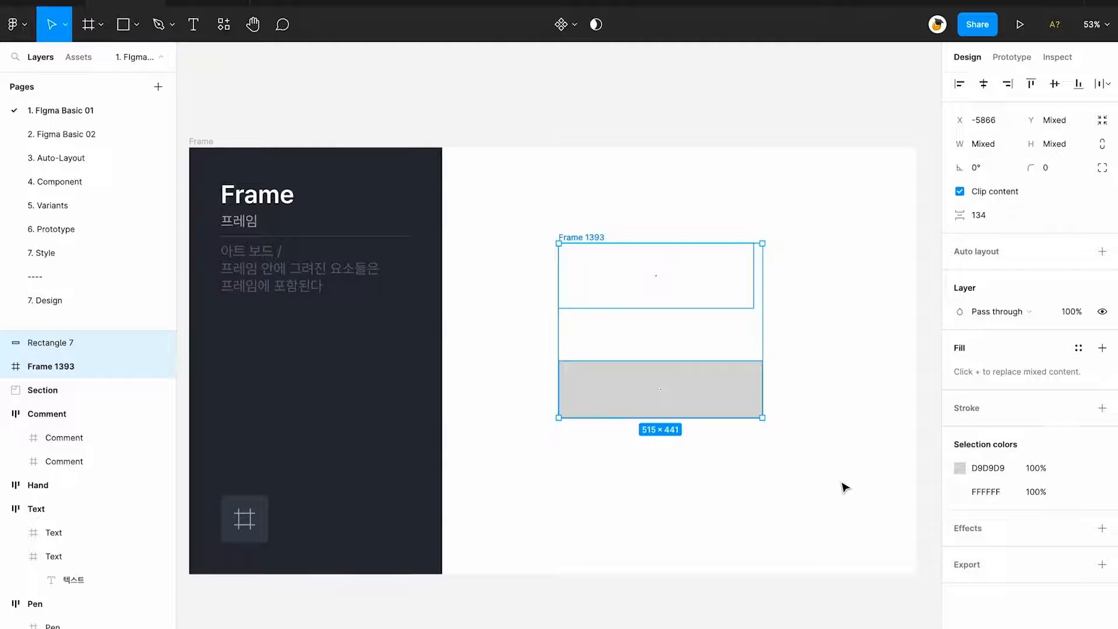
{"action": "left_click", "coordinate": [845, 488]}
{"action": "left_click", "coordinate": [716, 294]}
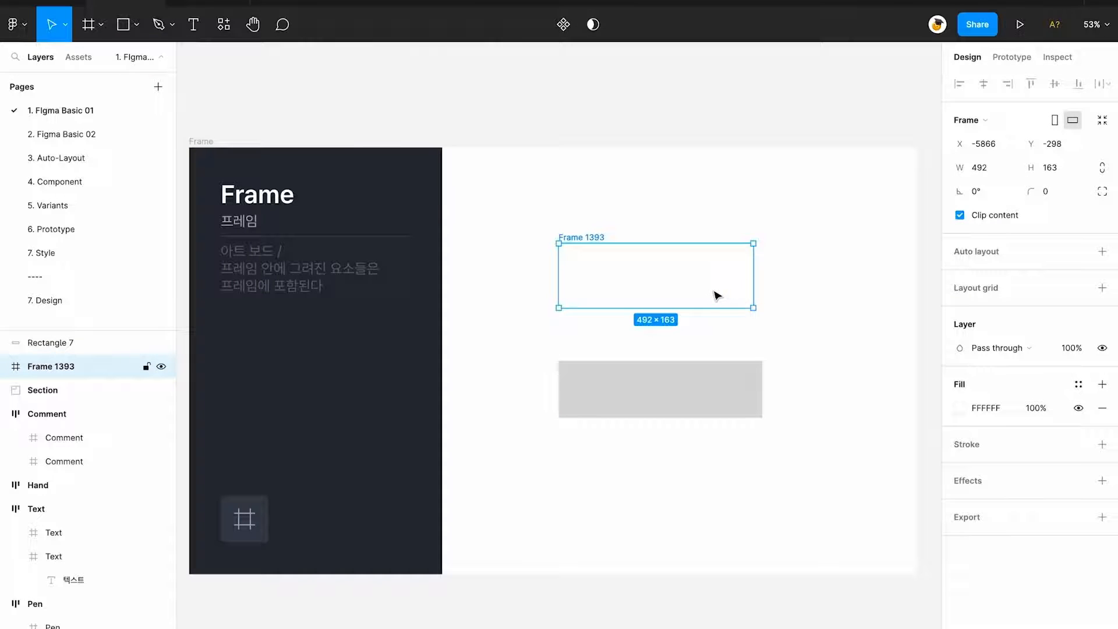
{"action": "left_click", "coordinate": [991, 171]}
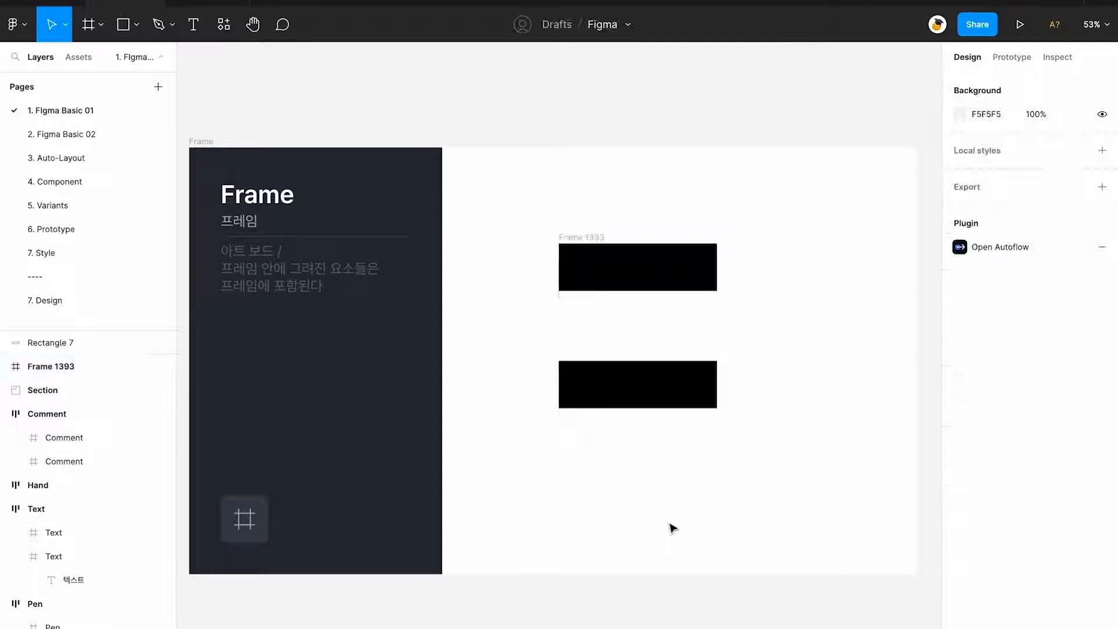
- Move the black frame and rectangle together slightly down and to the right on the card
{"action": "left_click_drag", "start_coordinate": [491, 207], "coordinate": [763, 481]}
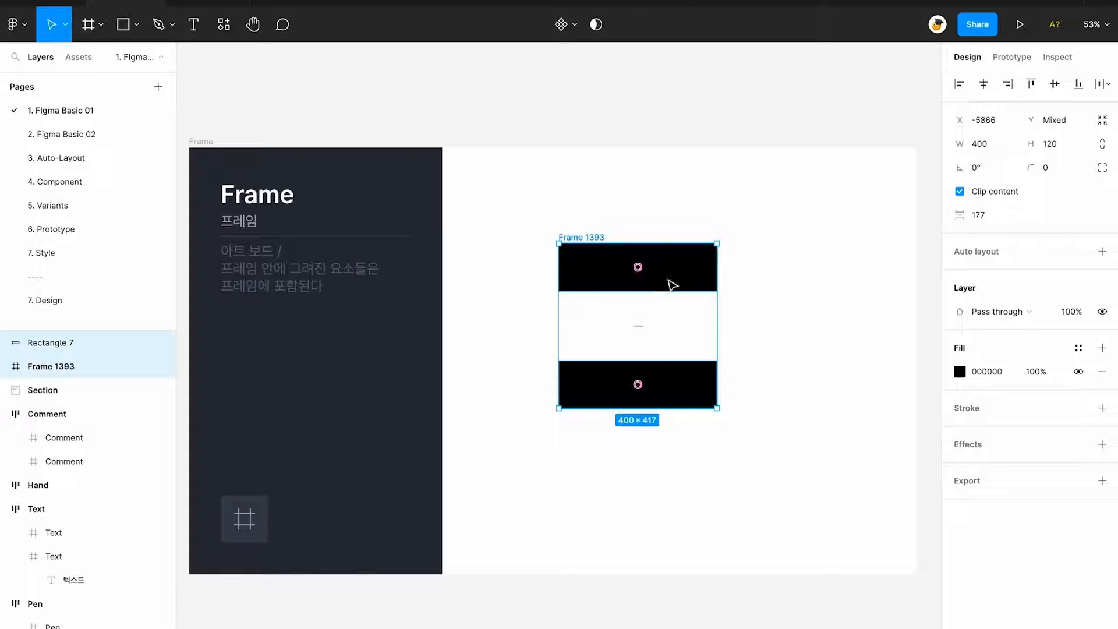
{"action": "left_click_drag", "start_coordinate": [669, 285], "coordinate": [709, 306]}
{"action": "left_click", "coordinate": [564, 217]}
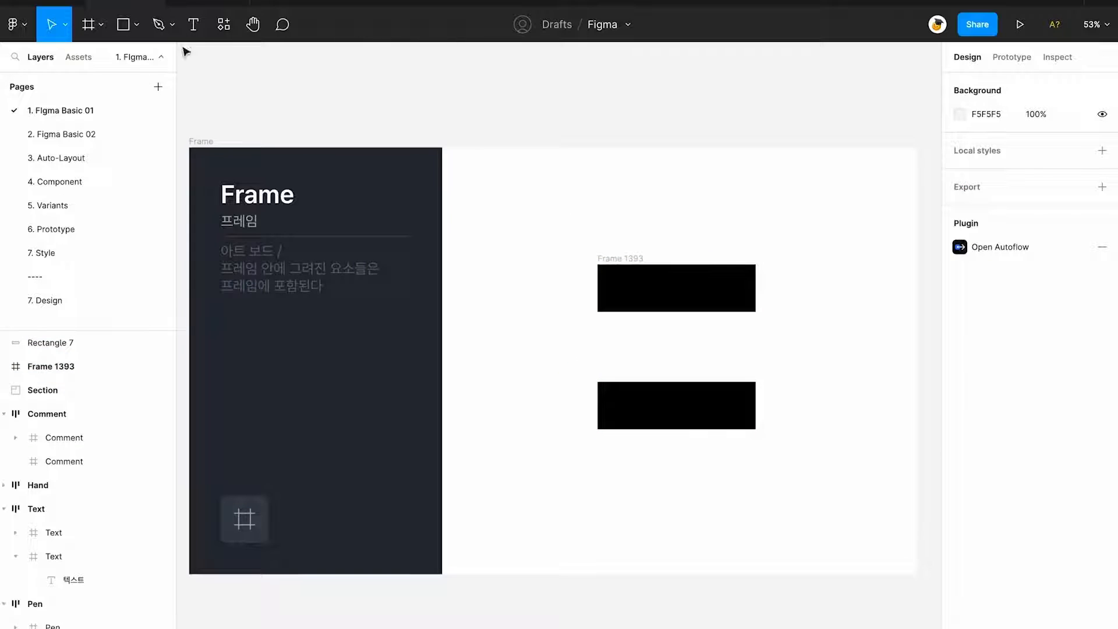
- Add the text "BUTTON" in white FFFFFF and place one copy inside the black frame and one over the rectangle
{"action": "left_click", "coordinate": [193, 24]}
{"action": "left_click", "coordinate": [512, 195]}
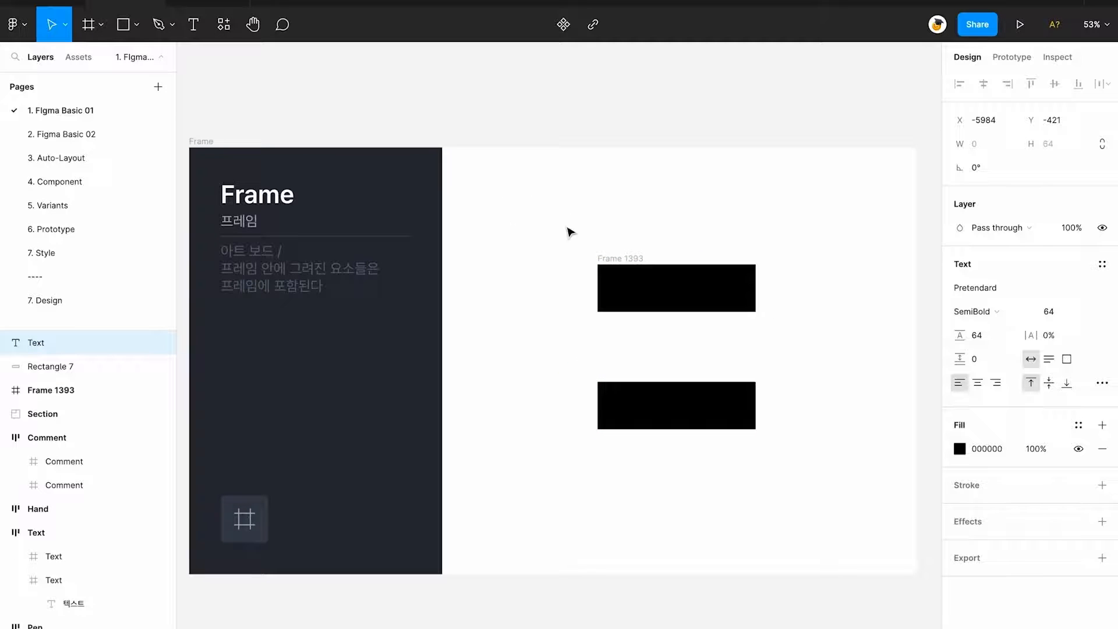
{"action": "type", "text": "BUTTON"}
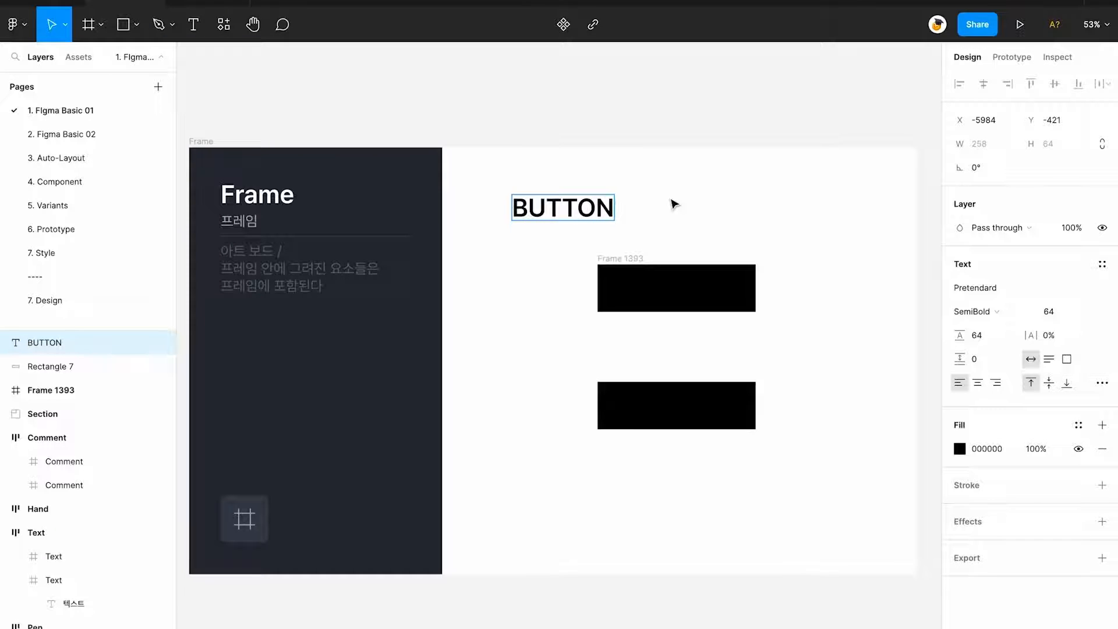
{"action": "key", "text": "Escape"}
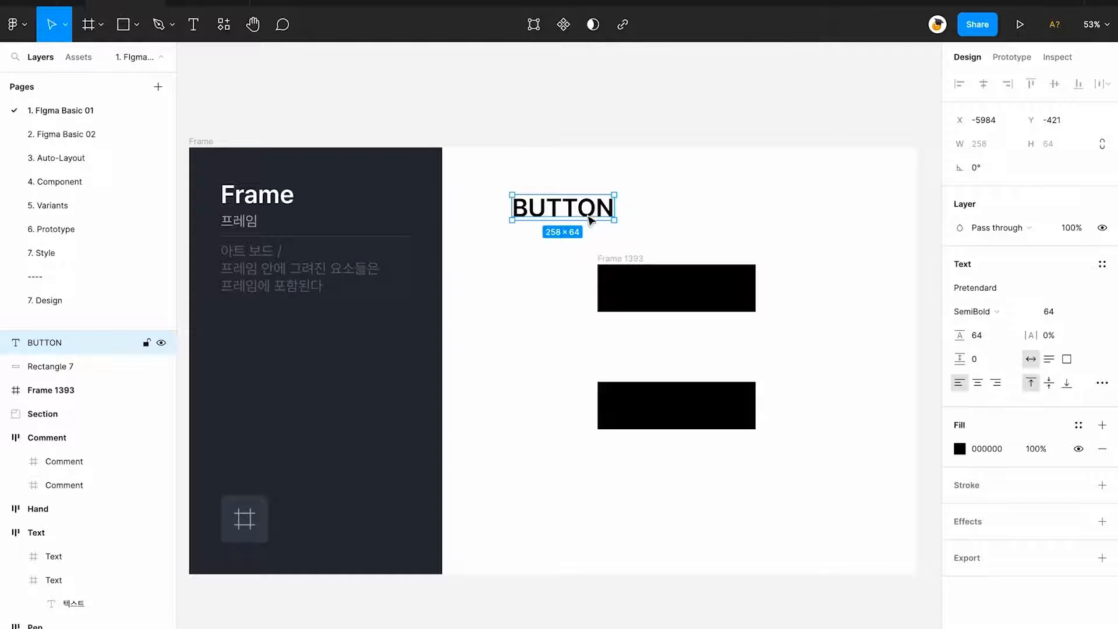
{"action": "left_click", "coordinate": [959, 448]}
{"action": "left_click_drag", "start_coordinate": [881, 430], "coordinate": [691, 207]}
{"action": "left_click", "coordinate": [594, 210]}
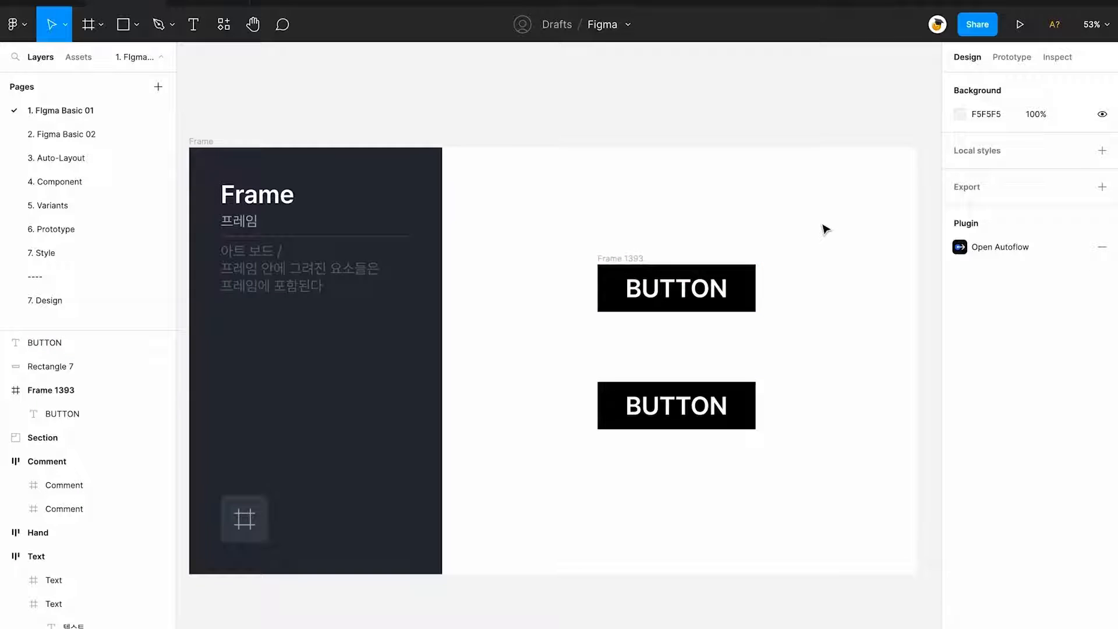
- Compare how the frame-based button and the rectangle-based button are selected, checking their layers
{"action": "left_click_drag", "start_coordinate": [821, 195], "coordinate": [539, 348]}
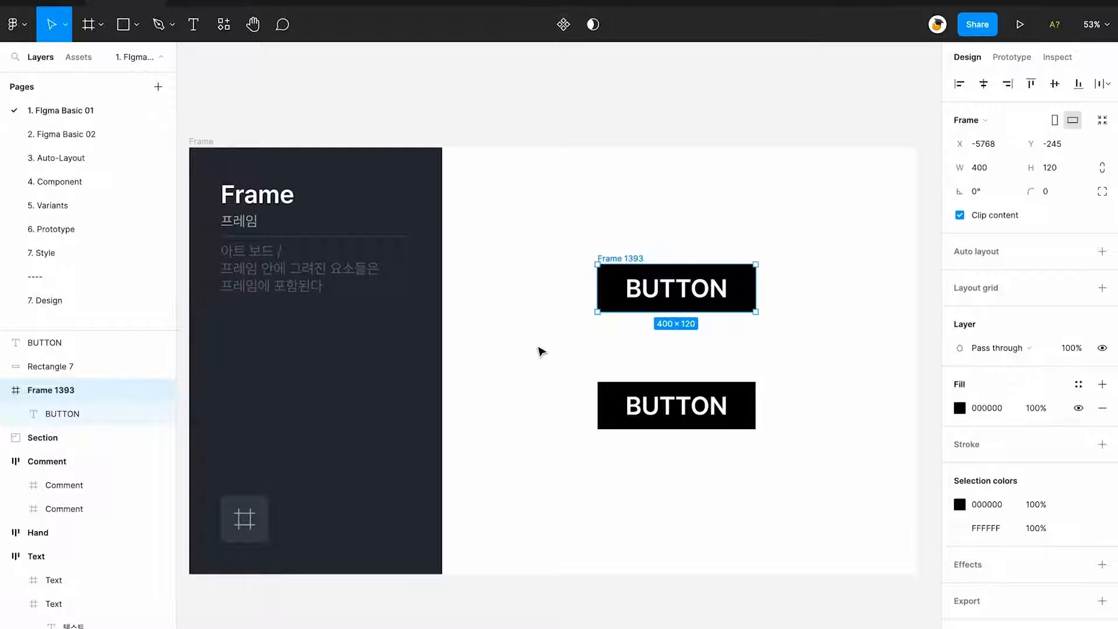
{"action": "left_click_drag", "start_coordinate": [530, 353], "coordinate": [771, 463]}
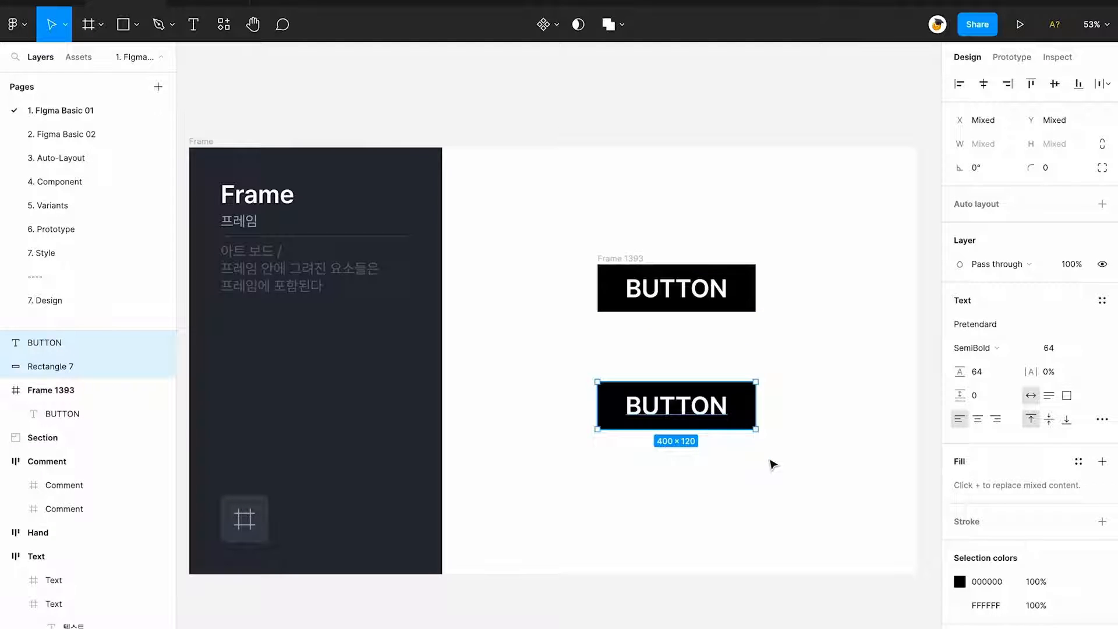
{"action": "left_click", "coordinate": [781, 469]}
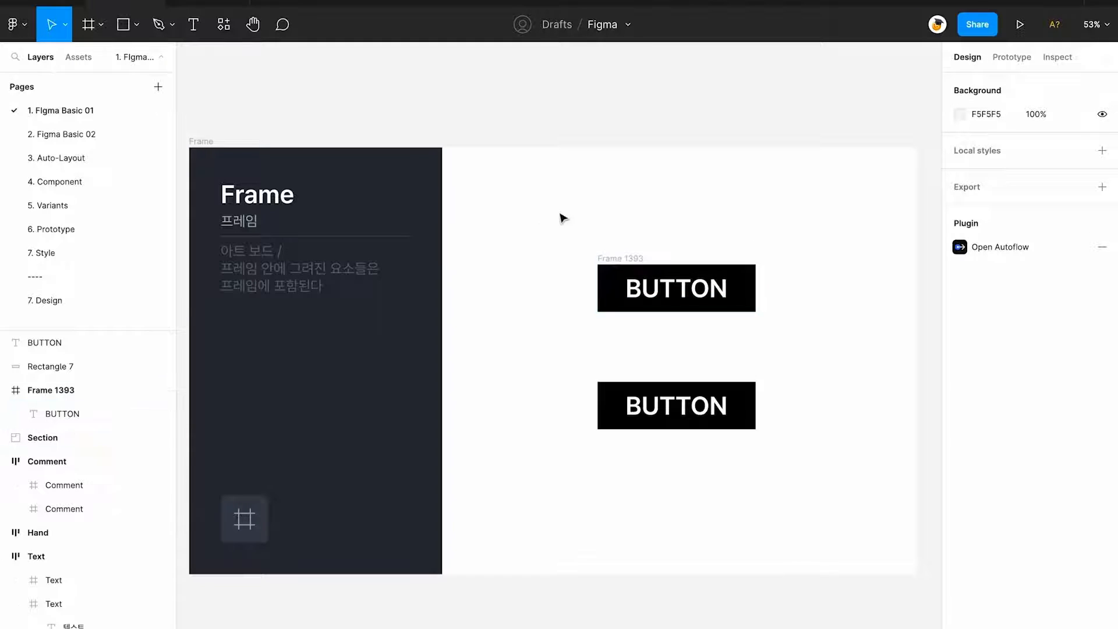
{"action": "left_click_drag", "start_coordinate": [535, 217], "coordinate": [804, 329]}
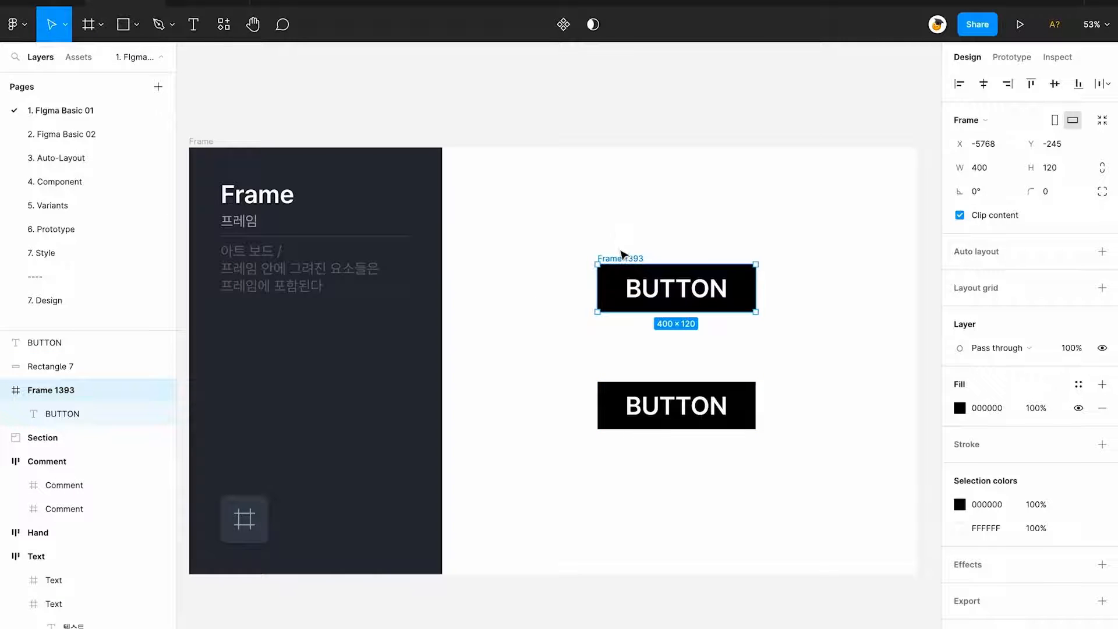
- Try moving the upper frame together with its BUTTON text, and undo the move
{"action": "left_click", "coordinate": [621, 257]}
{"action": "mouse_move", "coordinate": [619, 267]}
{"action": "left_mouse_down"}
{"action": "mouse_move", "coordinate": [638, 322]}
{"action": "mouse_move", "coordinate": [574, 250]}
{"action": "mouse_move", "coordinate": [605, 225]}
{"action": "mouse_move", "coordinate": [569, 272]}
{"action": "mouse_move", "coordinate": [669, 304]}
{"action": "mouse_move", "coordinate": [554, 303]}
{"action": "mouse_move", "coordinate": [675, 253]}
{"action": "mouse_move", "coordinate": [608, 317]}
{"action": "mouse_move", "coordinate": [604, 265]}
{"action": "left_mouse_up"}
{"action": "key", "text": "ctrl+z"}
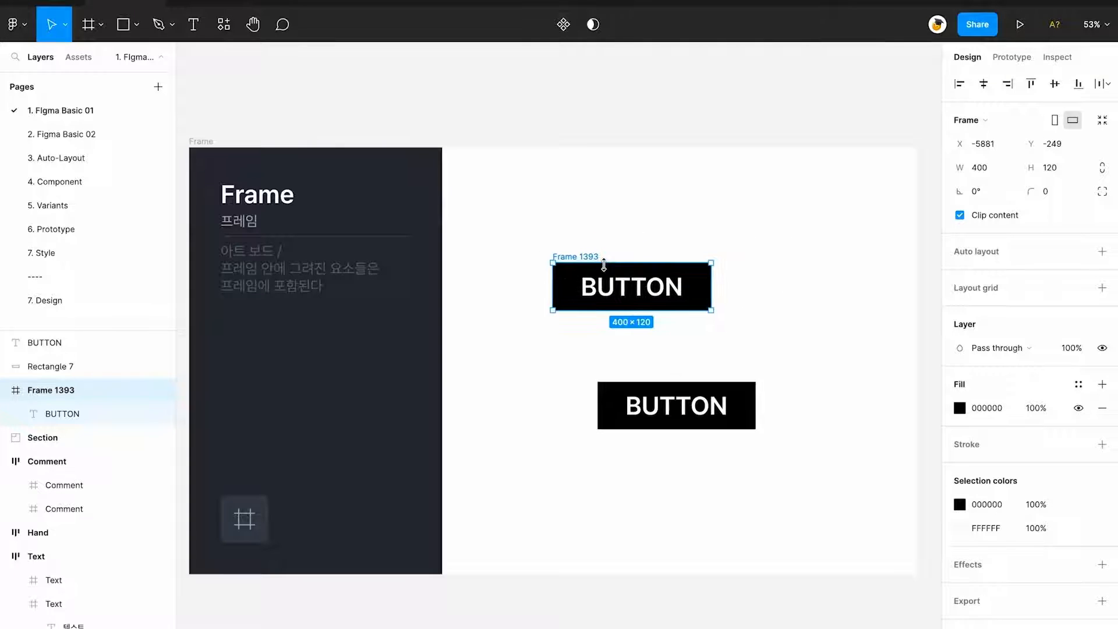
{"action": "key", "text": "ctrl+z"}
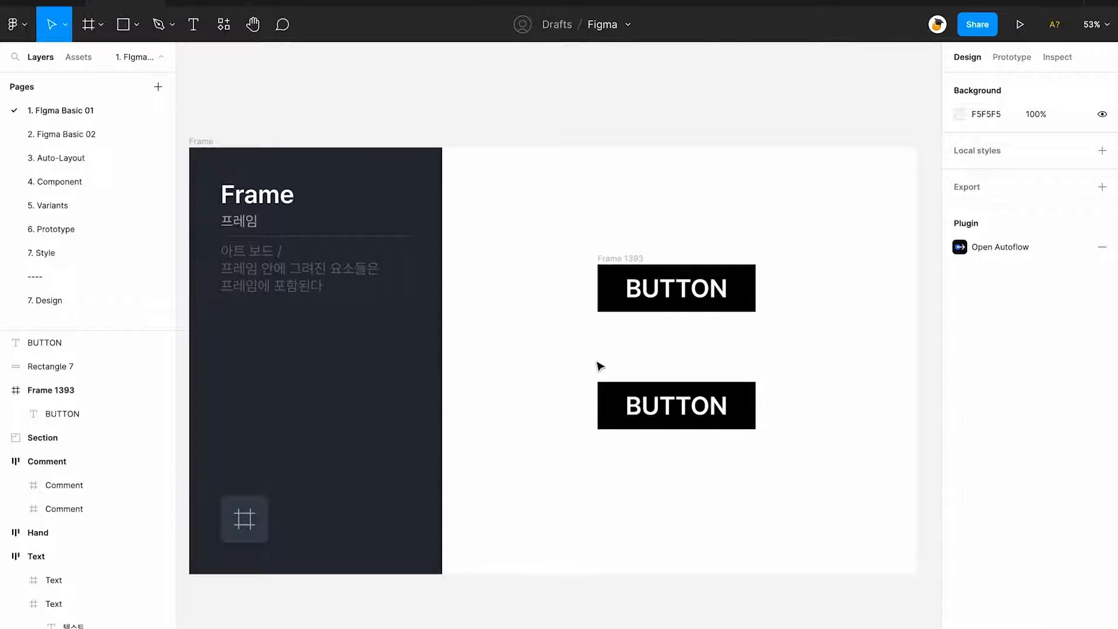
- Try moving and shortening the lower rectangle separately from its BUTTON text, and undo both changes
{"action": "left_click_drag", "start_coordinate": [566, 362], "coordinate": [794, 493]}
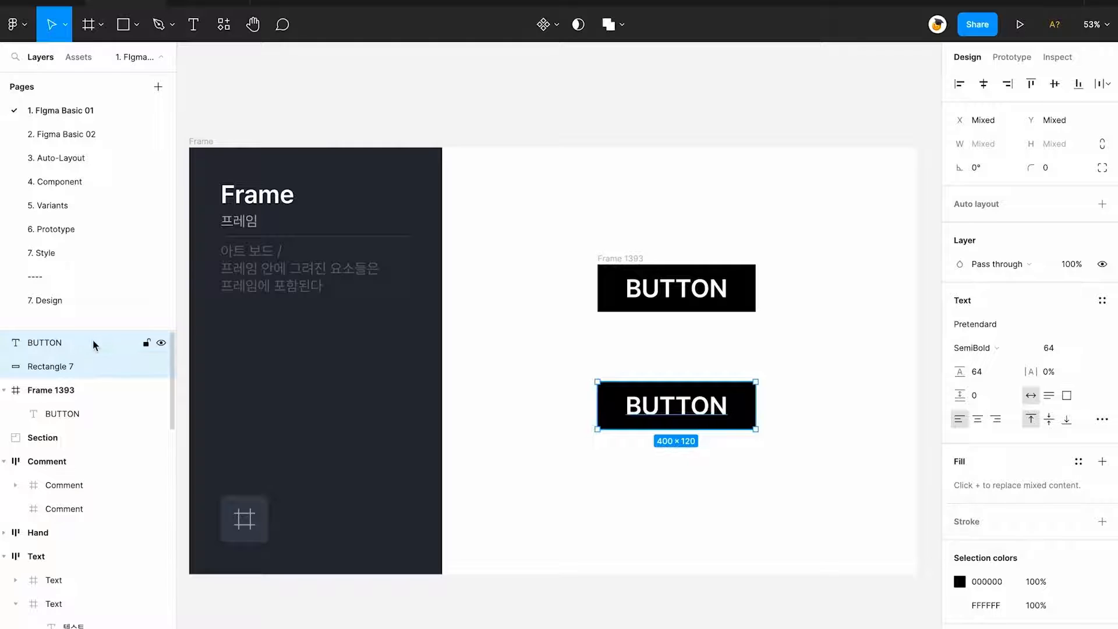
{"action": "left_click", "coordinate": [591, 391]}
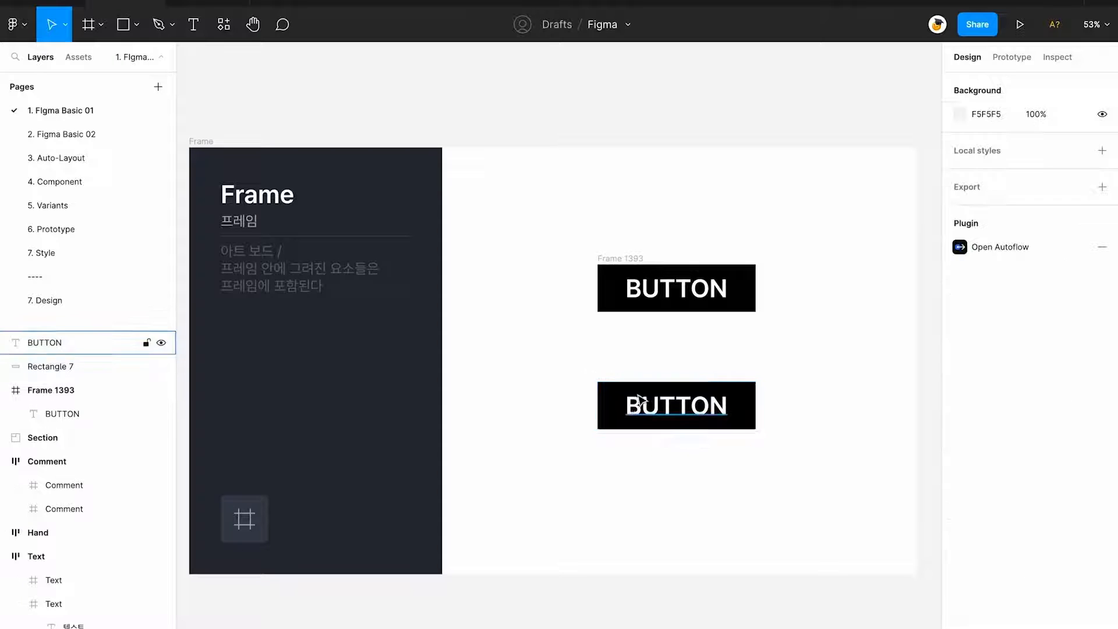
{"action": "left_click_drag", "start_coordinate": [608, 394], "coordinate": [567, 371]}
{"action": "left_click_drag", "start_coordinate": [642, 405], "coordinate": [642, 396]}
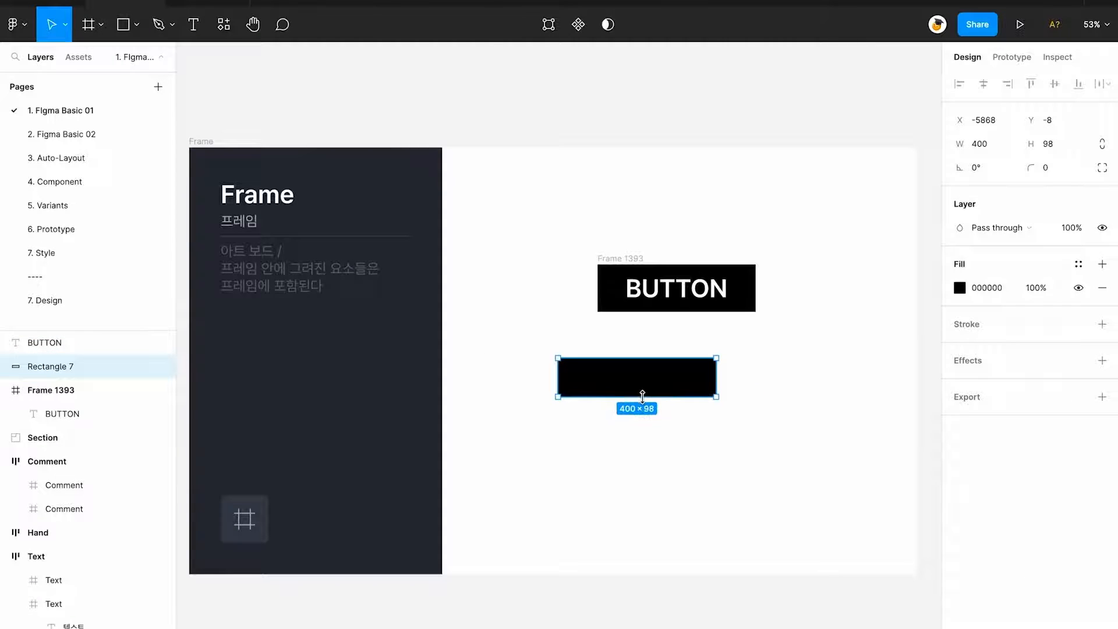
{"action": "key", "text": "ctrl+z"}
{"action": "key", "text": "ctrl+z"}
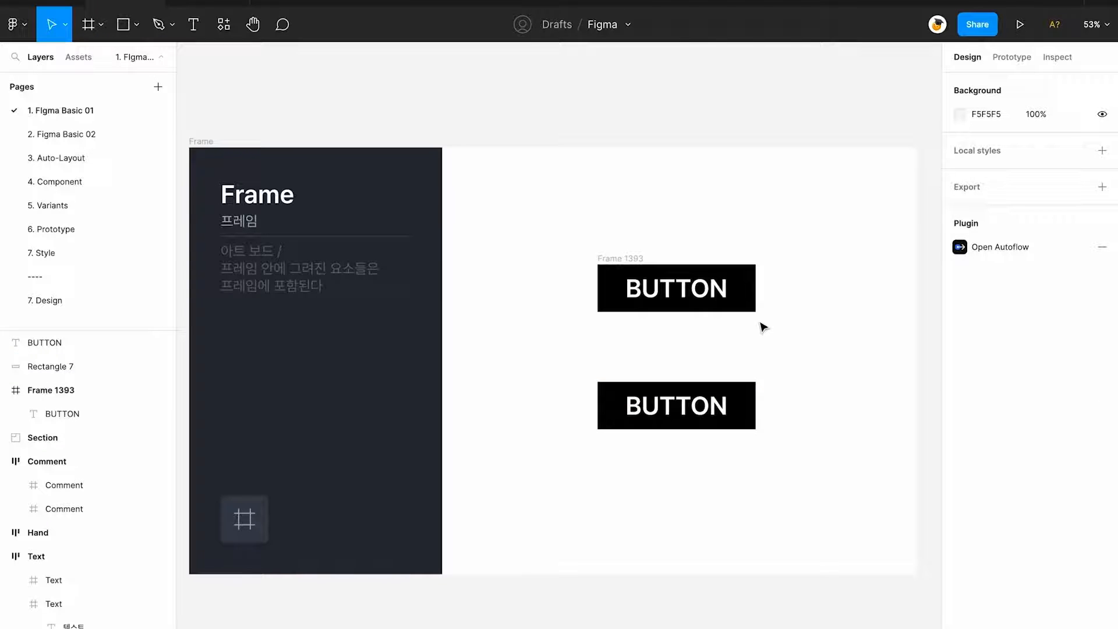
- Try enlarging the upper frame to about 545 × 226 with its BUTTON text constrained left and top, and undo the resize
{"action": "left_click", "coordinate": [620, 260]}
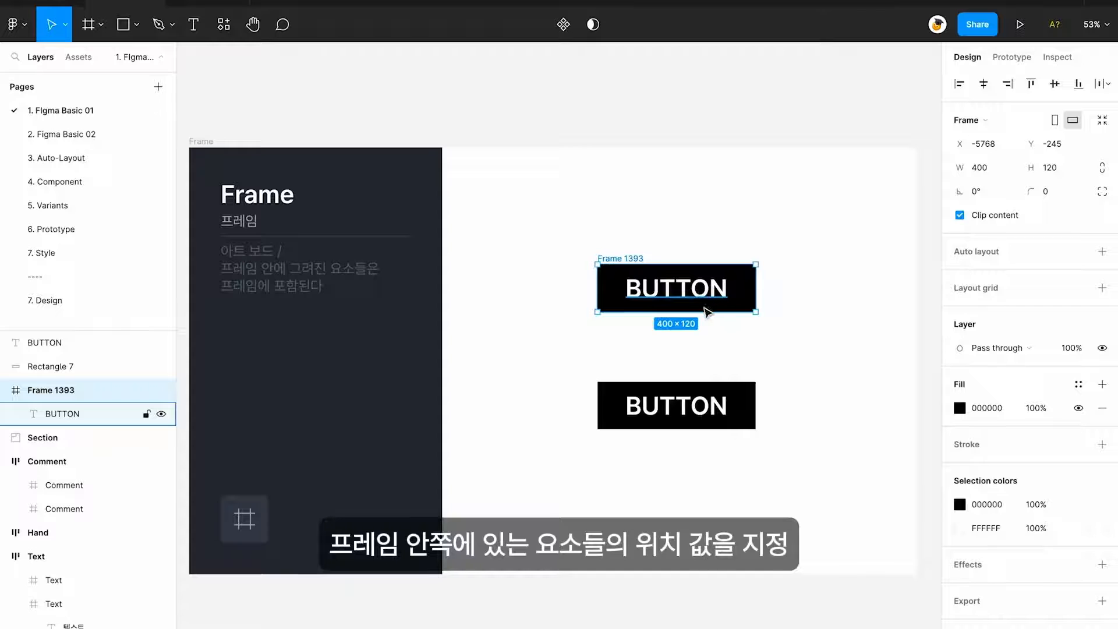
{"action": "left_click", "coordinate": [675, 297]}
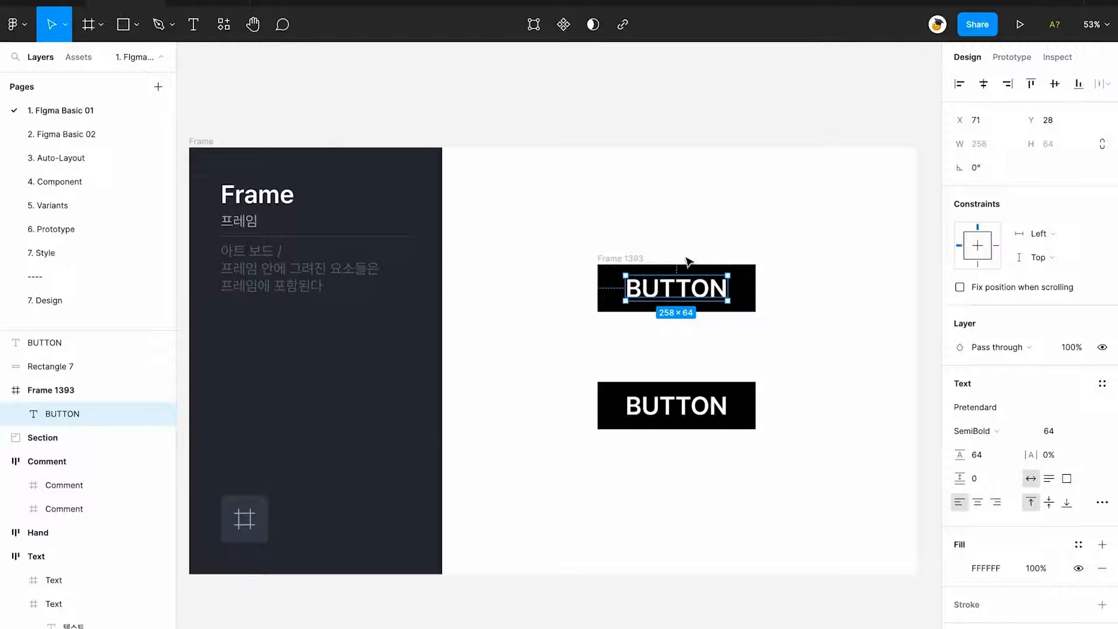
{"action": "left_click", "coordinate": [607, 263]}
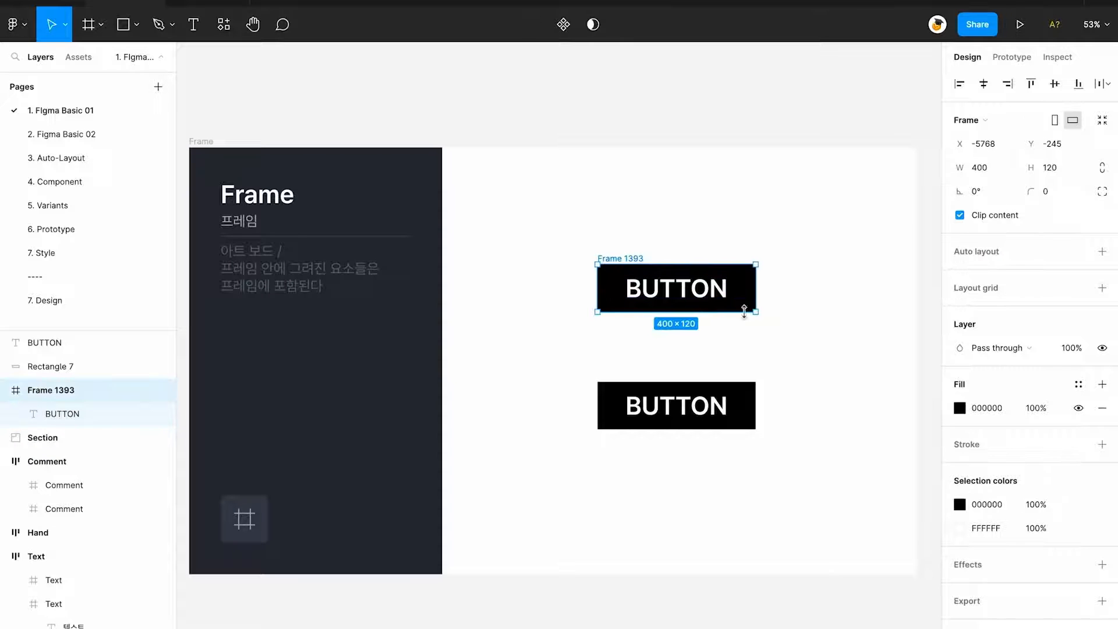
{"action": "left_click_drag", "start_coordinate": [755, 313], "coordinate": [811, 353]}
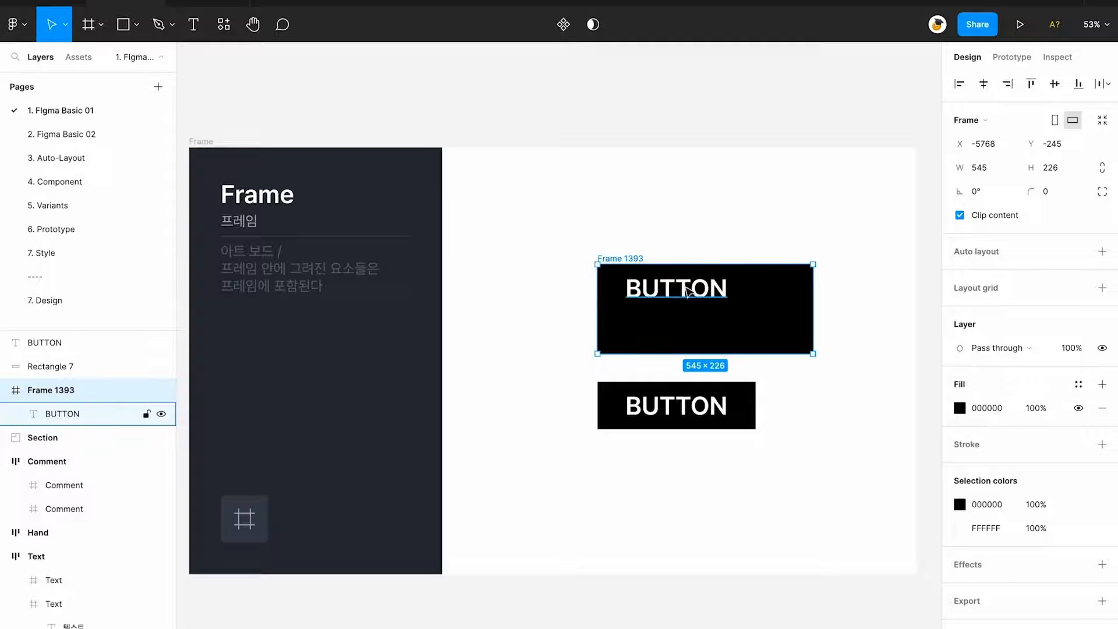
{"action": "key", "text": "ctrl+z"}
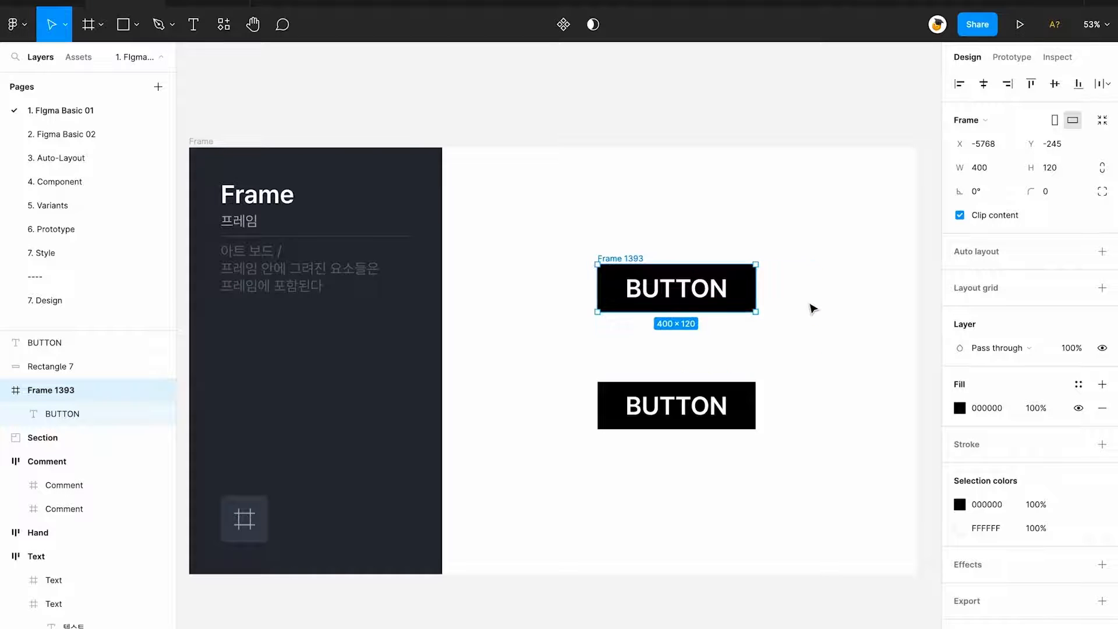
- Change the horizontal constraint of the BUTTON text inside the frame and enlarge the frame from its lower-right corner
{"action": "left_click", "coordinate": [703, 291]}
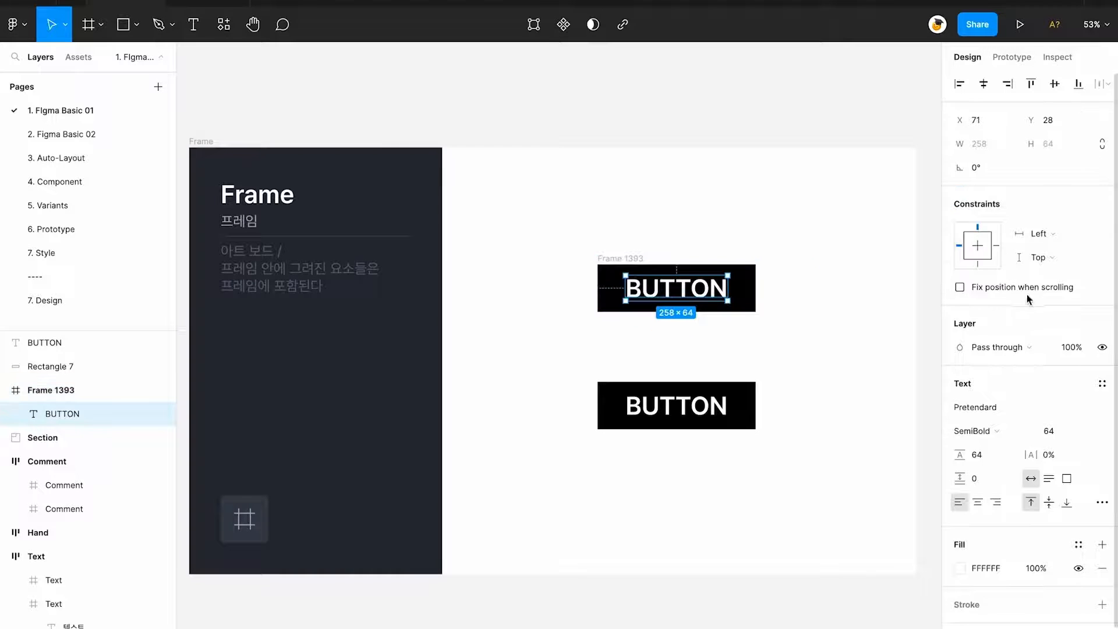
{"action": "left_click", "coordinate": [997, 246]}
{"action": "left_click", "coordinate": [635, 262]}
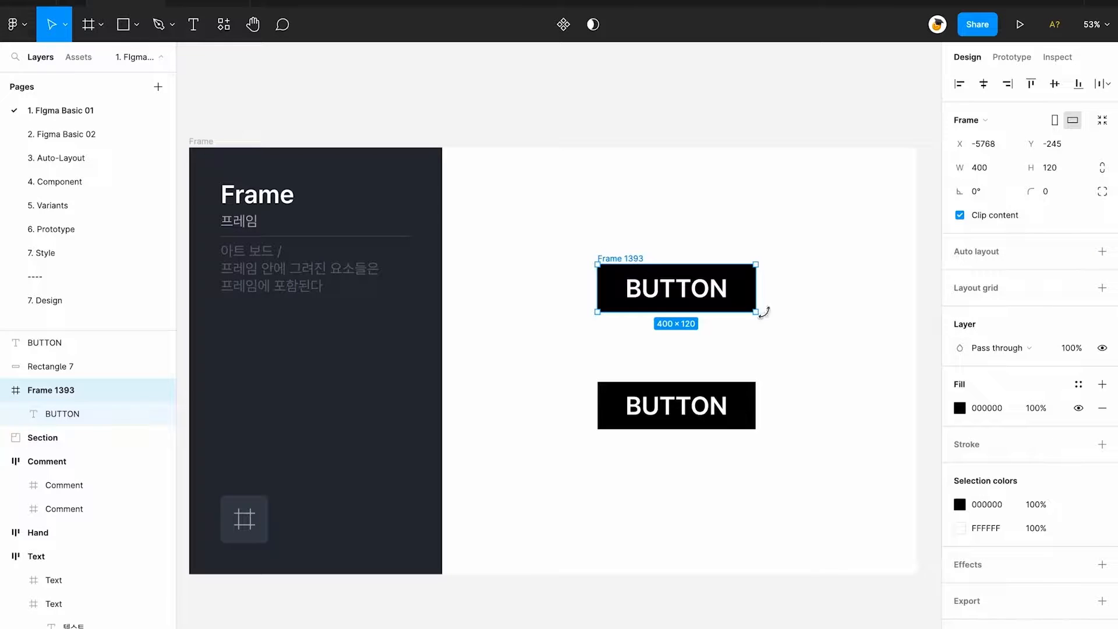
{"action": "left_click_drag", "start_coordinate": [754, 311], "coordinate": [836, 356]}
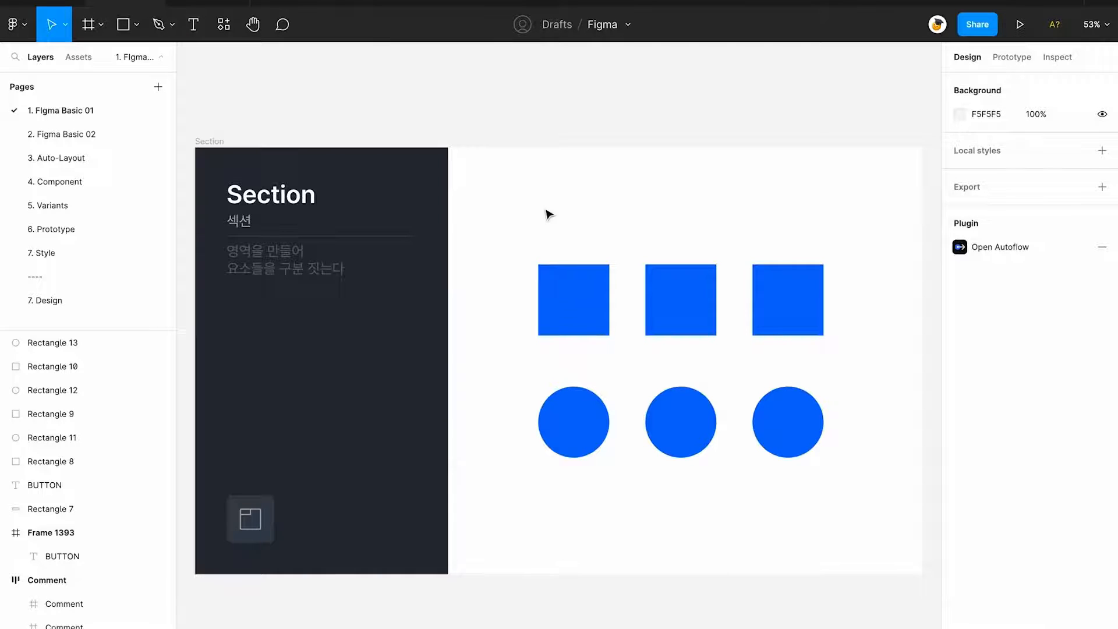
- Draw a section about 947 × 320 around the three blue squares on the Section card
{"action": "left_click", "coordinate": [105, 26]}
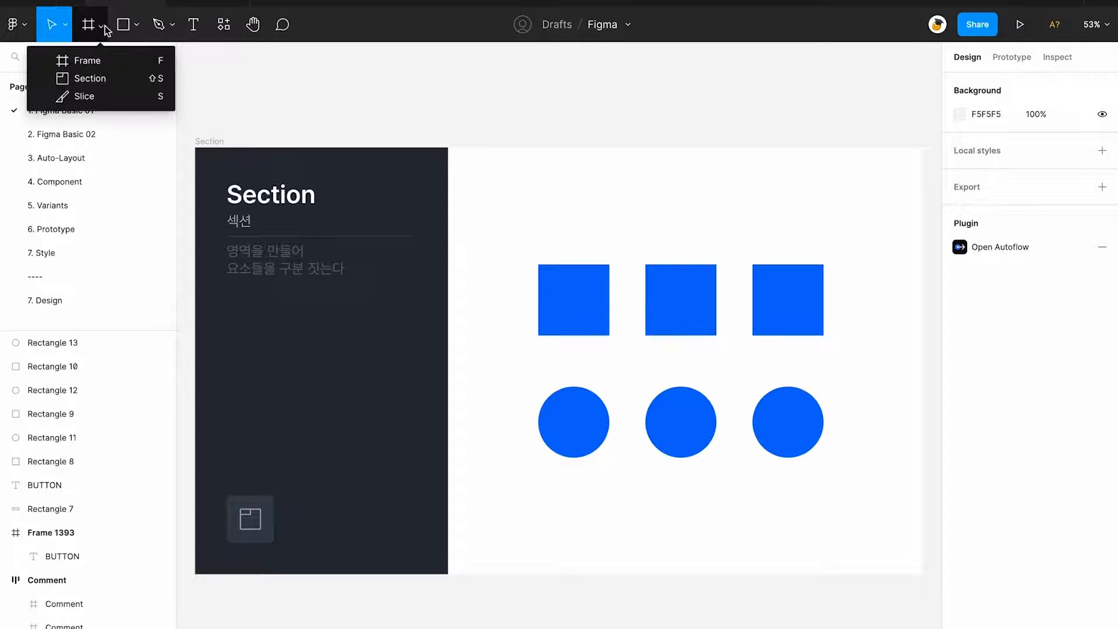
{"action": "left_click", "coordinate": [108, 80]}
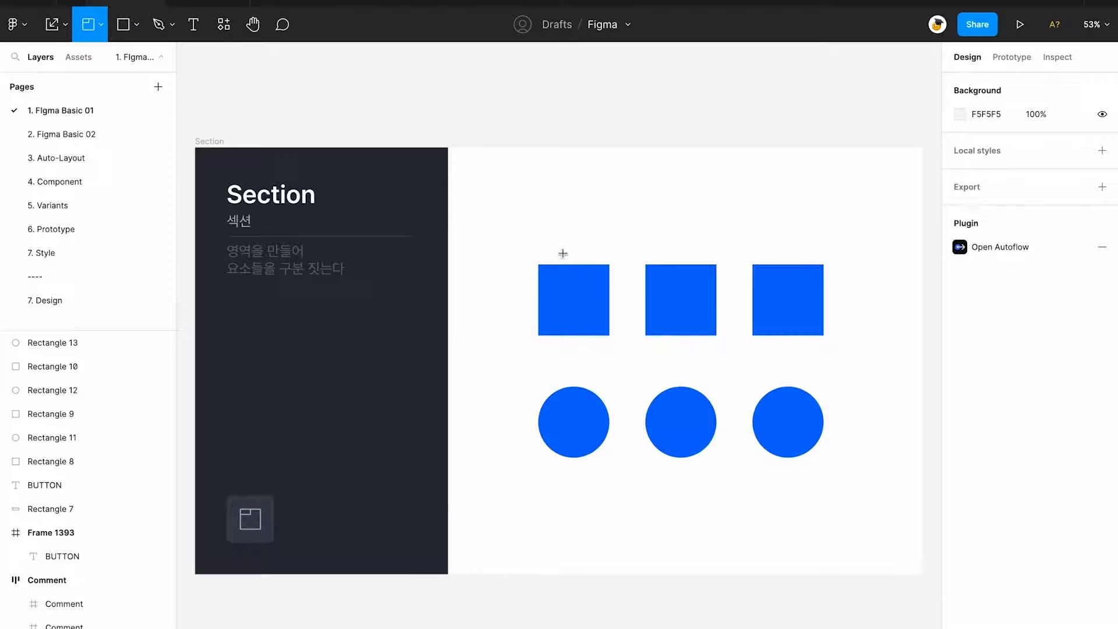
{"action": "left_click_drag", "start_coordinate": [500, 234], "coordinate": [875, 361]}
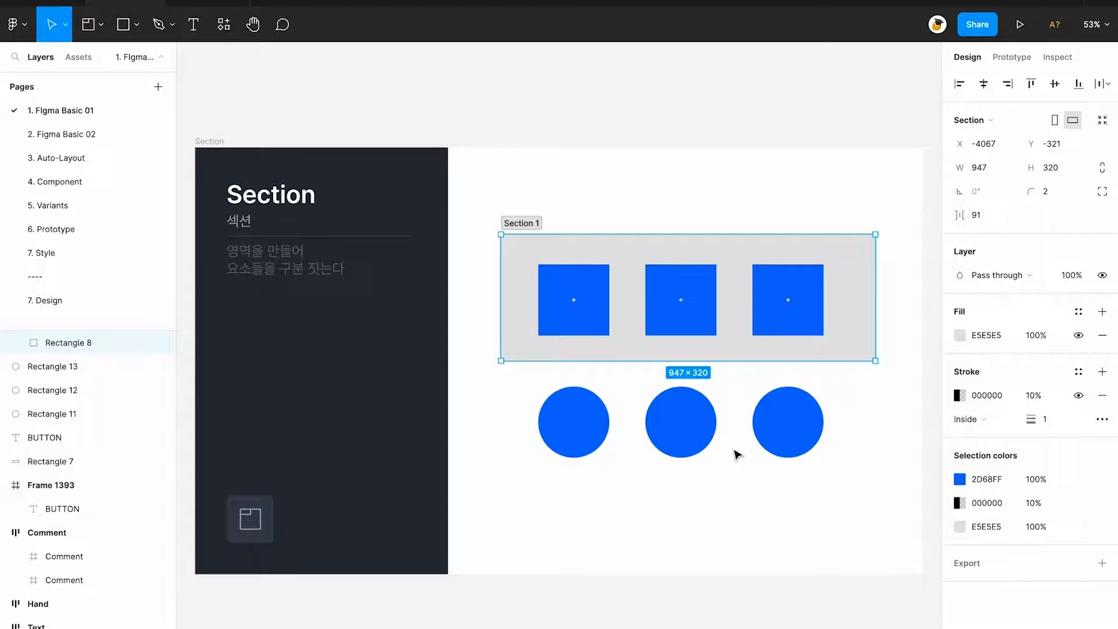
- Draw a section about 967 × 306 around the three blue circles, and name the two sections 사각형 and 원형
{"action": "left_click", "coordinate": [88, 26]}
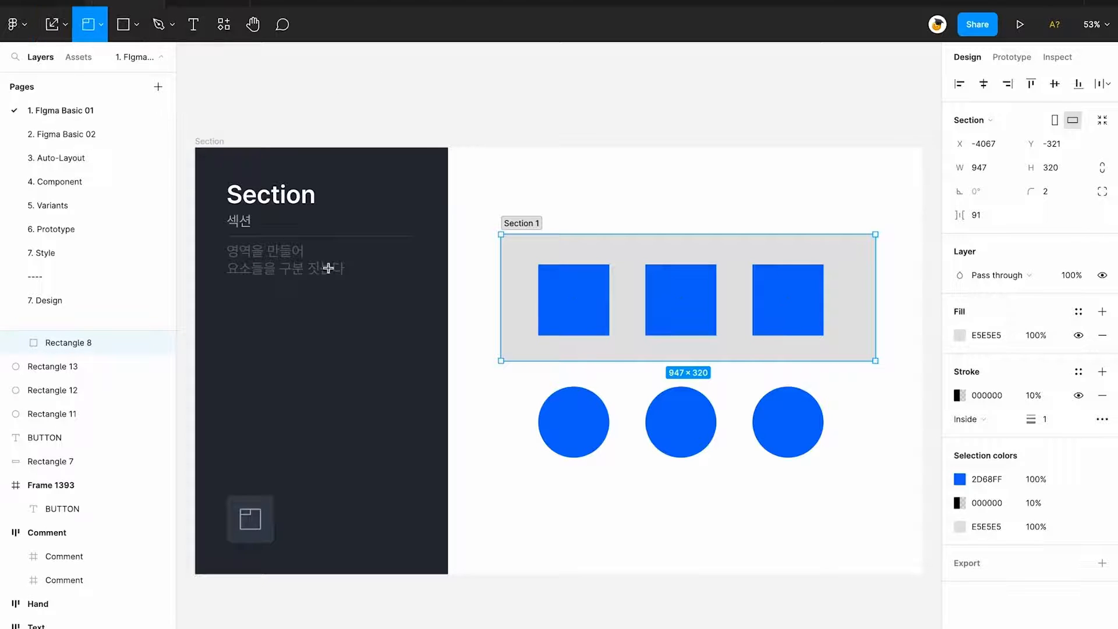
{"action": "left_click_drag", "start_coordinate": [501, 366], "coordinate": [882, 486]}
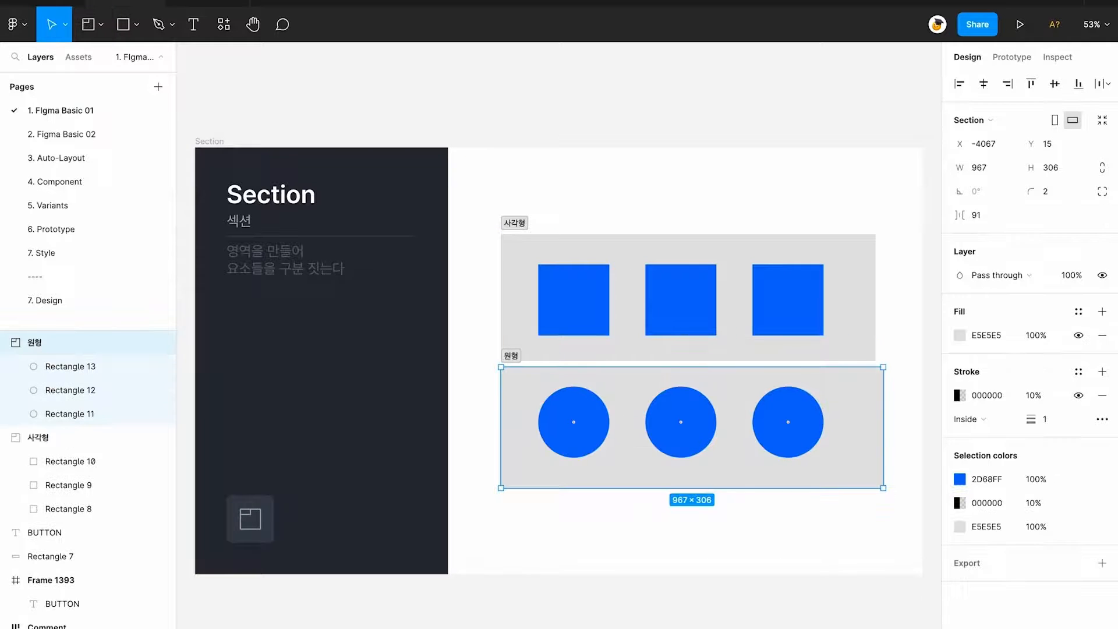
- Move the 사각형 and 원형 sections apart with their shapes, and bring them closer together again
{"action": "left_click_drag", "start_coordinate": [529, 231], "coordinate": [541, 187]}
{"action": "left_click_drag", "start_coordinate": [512, 369], "coordinate": [513, 405]}
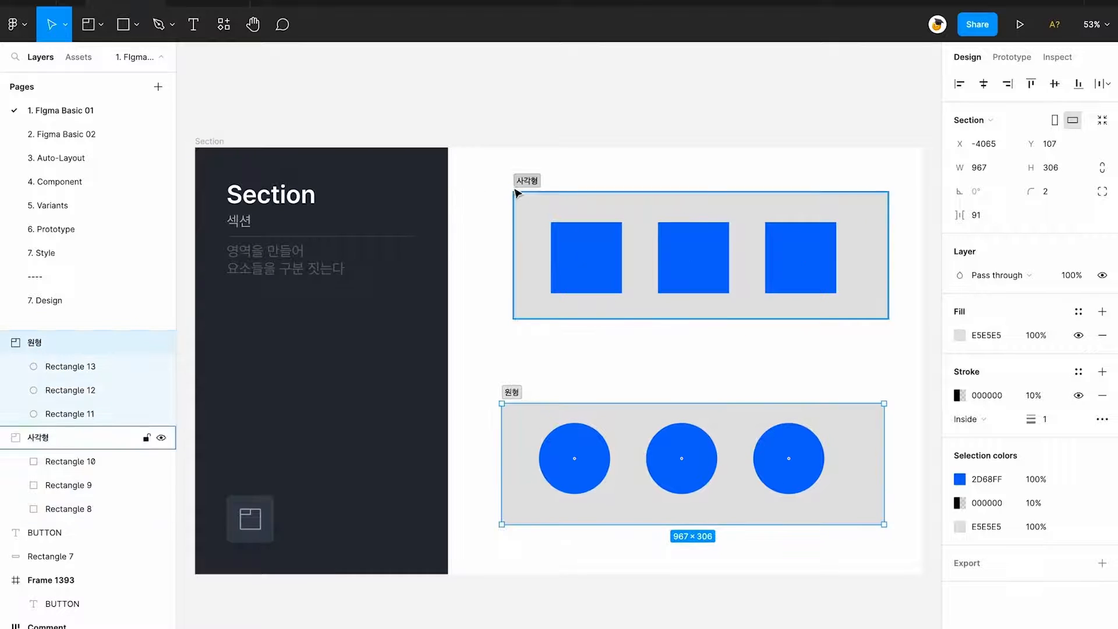
{"action": "left_click_drag", "start_coordinate": [517, 193], "coordinate": [506, 207]}
{"action": "left_click", "coordinate": [521, 399]}
{"action": "left_click_drag", "start_coordinate": [522, 399], "coordinate": [516, 372]}
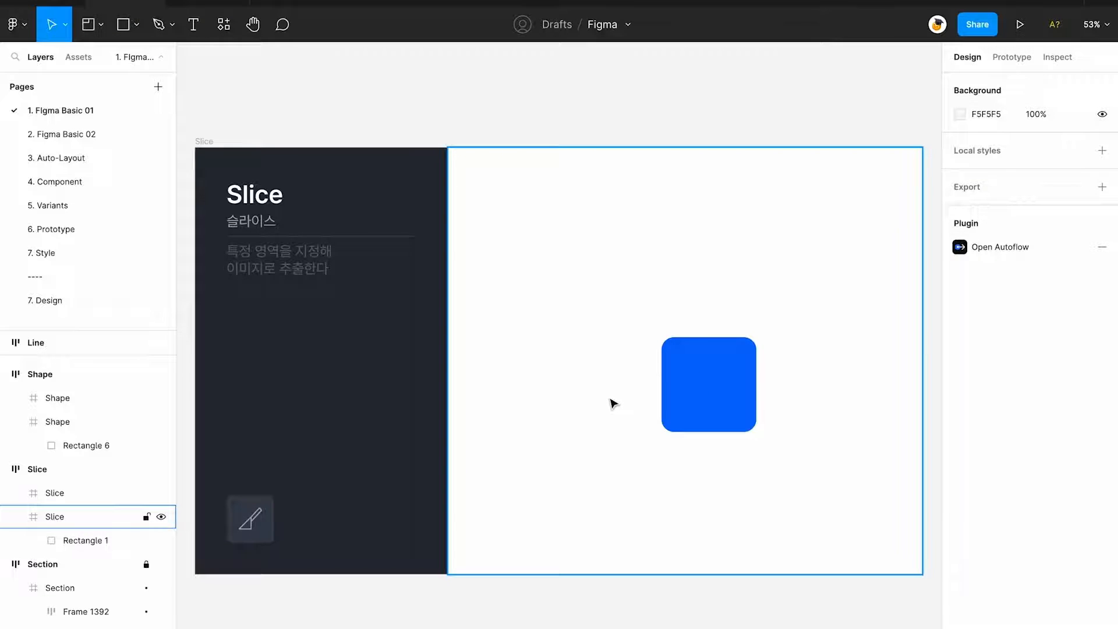
- Draw a slice about 349 × 310 overlapping the upper-left corner of the blue rounded square on the Slice card
{"action": "left_click", "coordinate": [104, 28]}
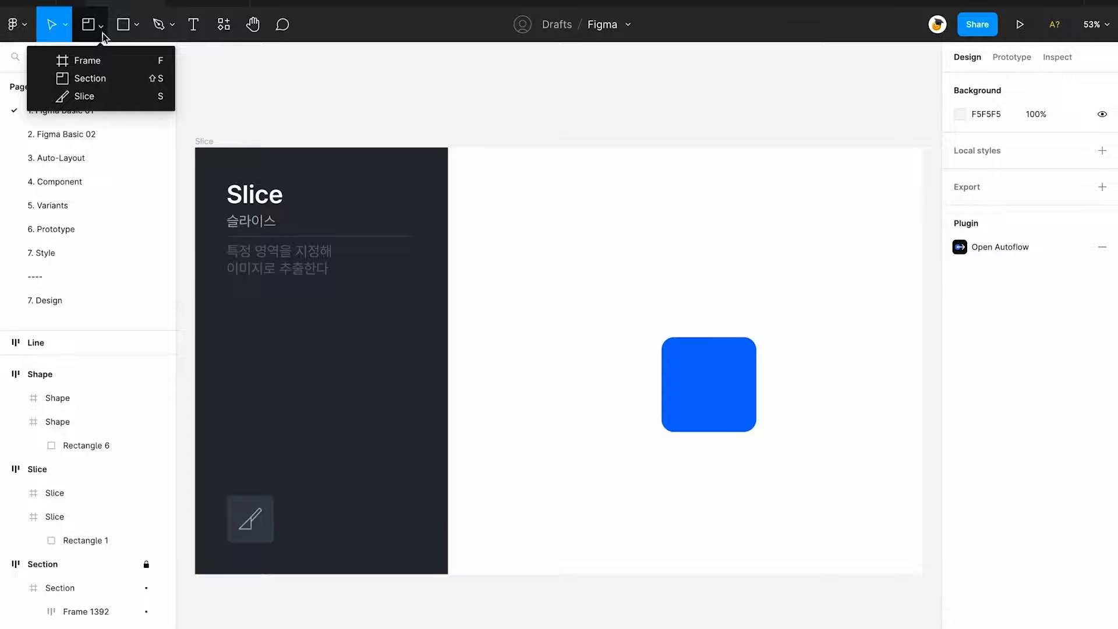
{"action": "left_click", "coordinate": [106, 95]}
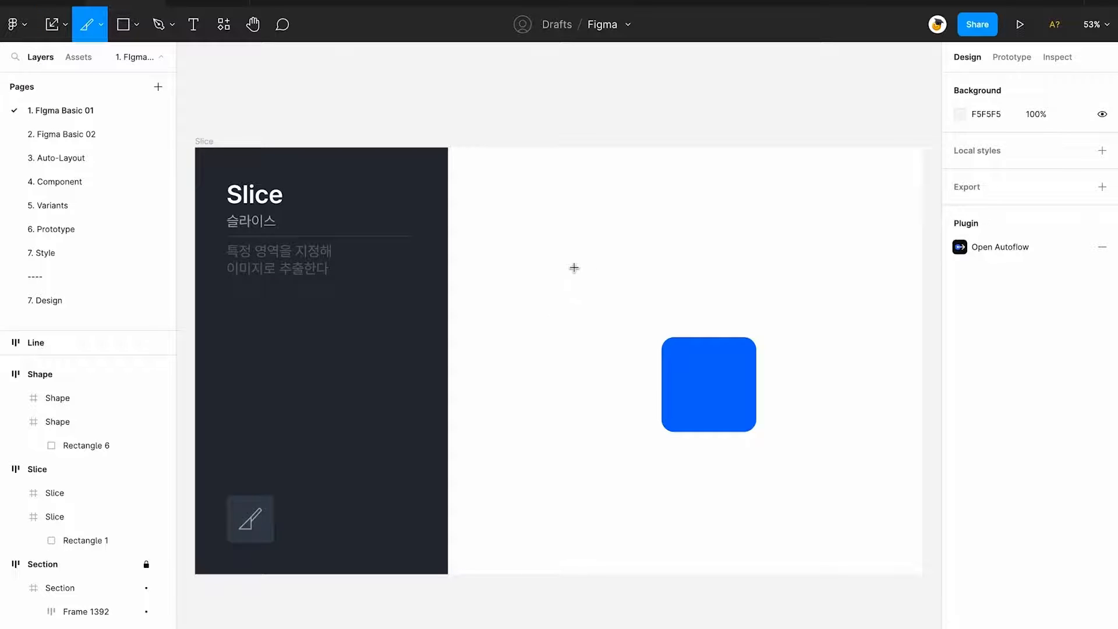
{"action": "left_click_drag", "start_coordinate": [571, 266], "coordinate": [710, 388]}
{"action": "left_click", "coordinate": [821, 430]}
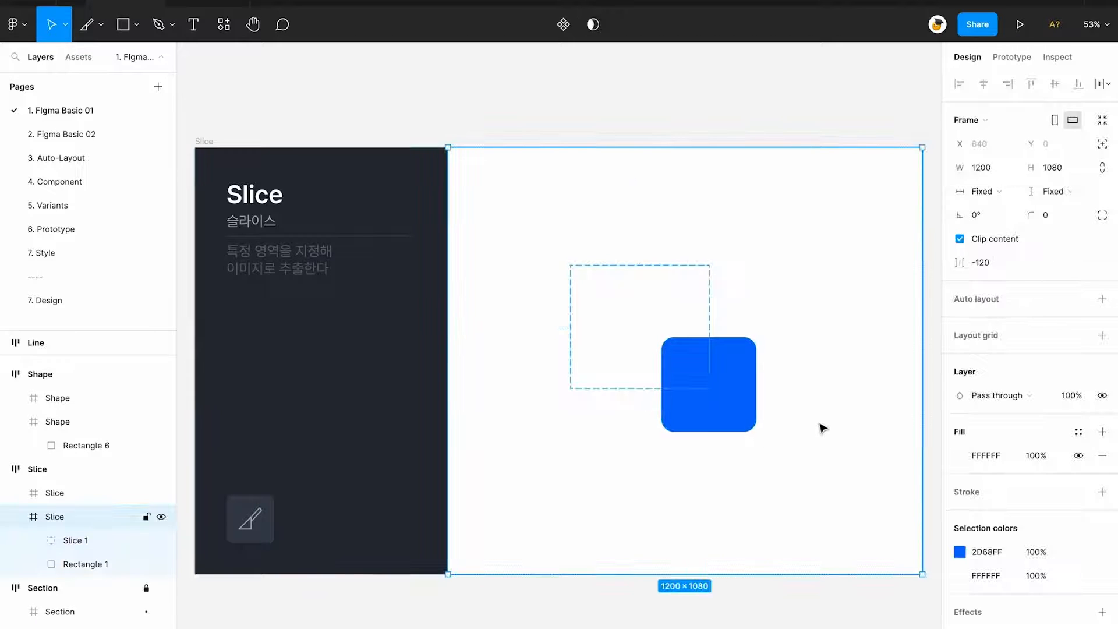
- Export the slice as a 1x PNG and open the exported Slice 1.png from the 문서 folder in Finder
{"action": "left_click", "coordinate": [88, 543]}
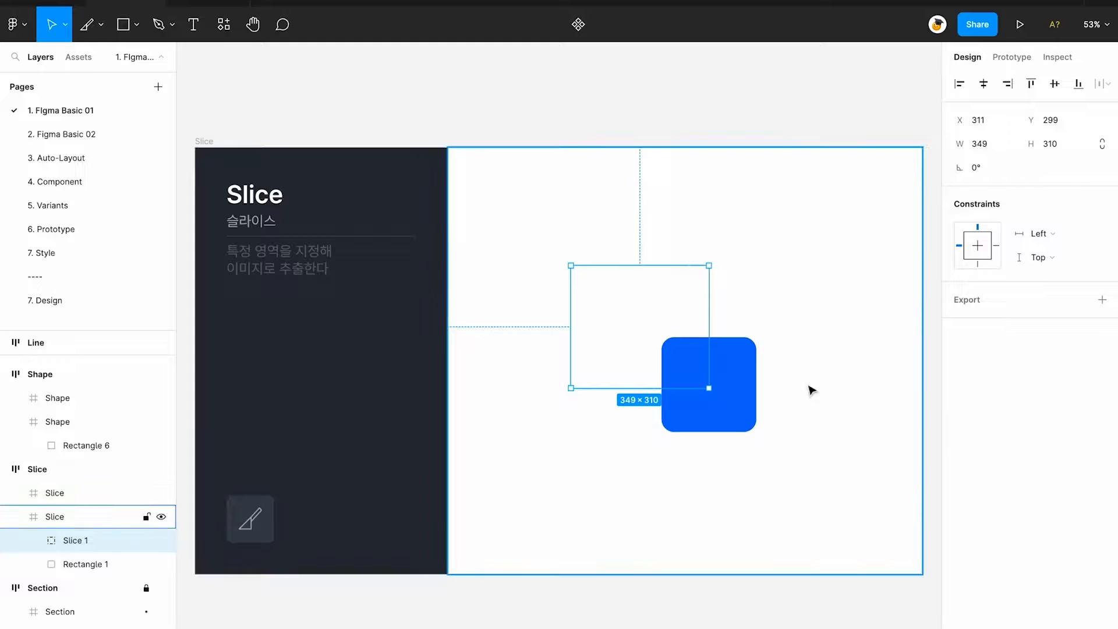
{"action": "left_click", "coordinate": [1102, 299]}
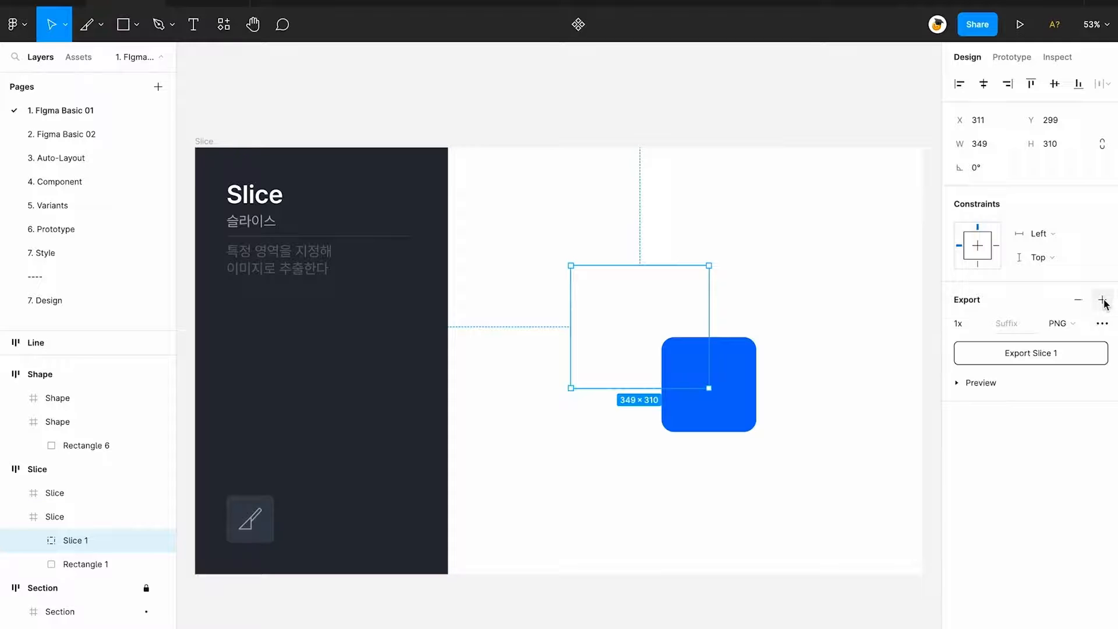
{"action": "left_click", "coordinate": [1066, 355]}
{"action": "left_click", "coordinate": [639, 356]}
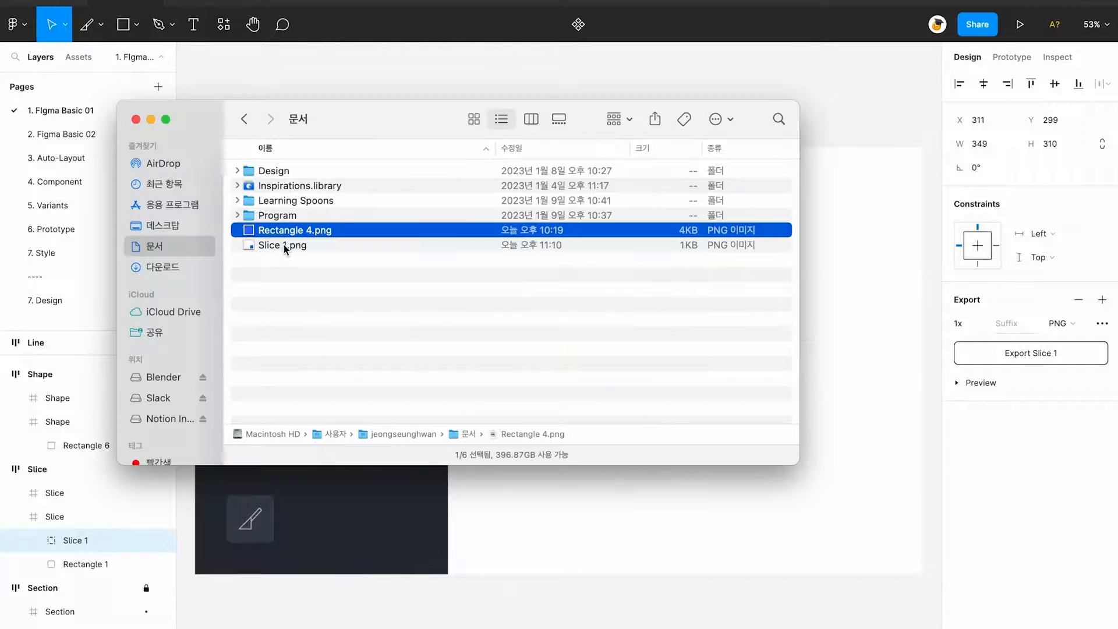
{"action": "left_click", "coordinate": [284, 244]}
{"action": "double_click", "coordinate": [285, 245]}
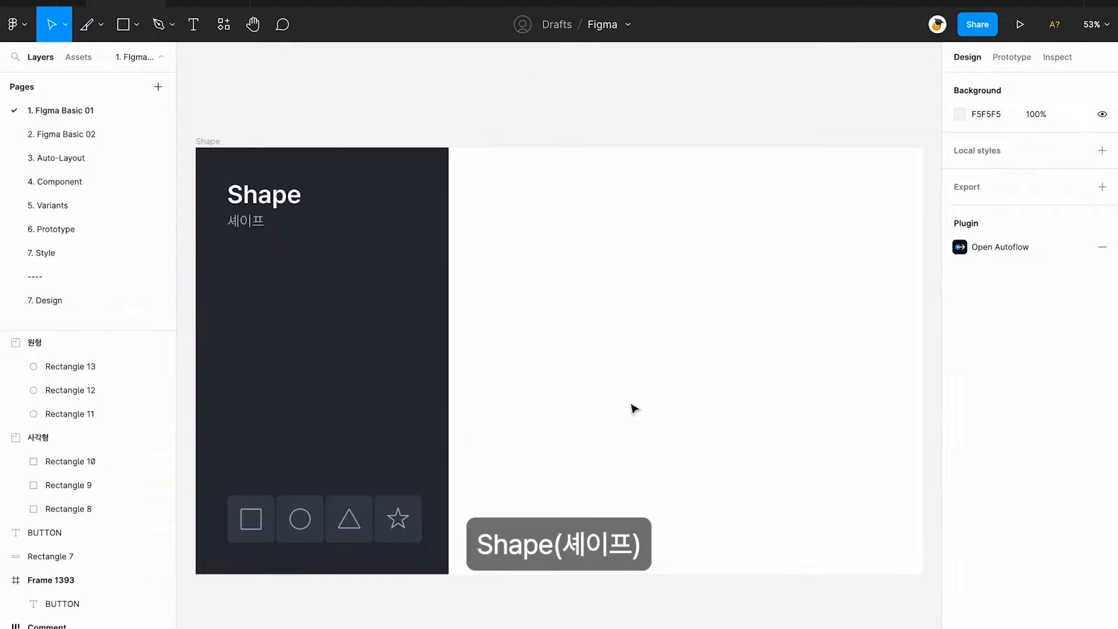
- Draw a circle about 438 × 438 on the Shape card and fill it with black 000000
{"action": "left_click", "coordinate": [137, 27]}
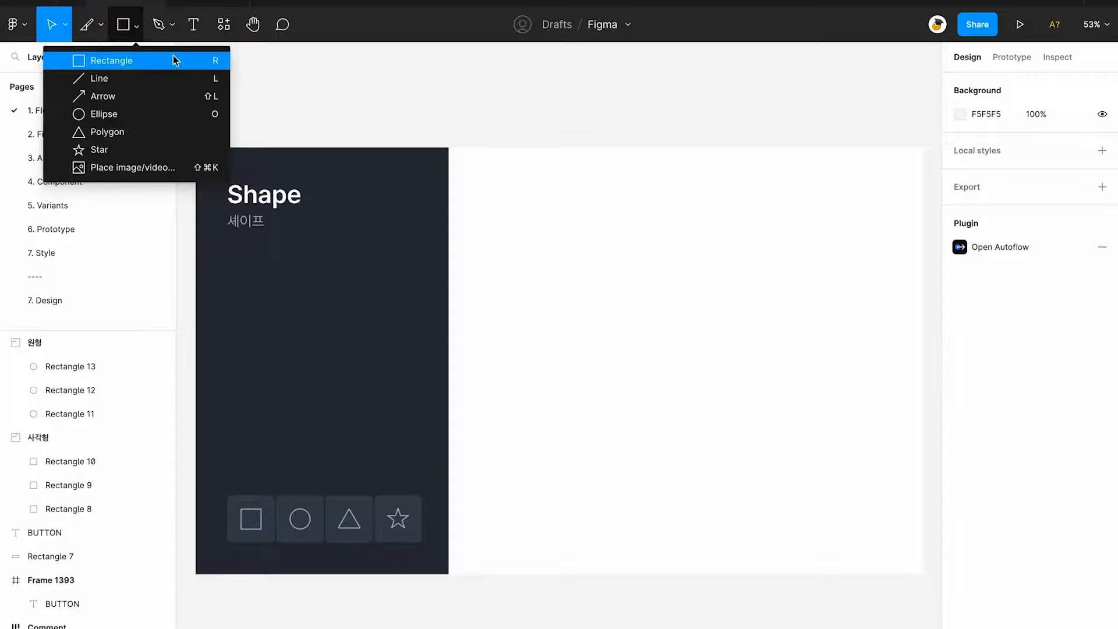
{"action": "left_click", "coordinate": [102, 115]}
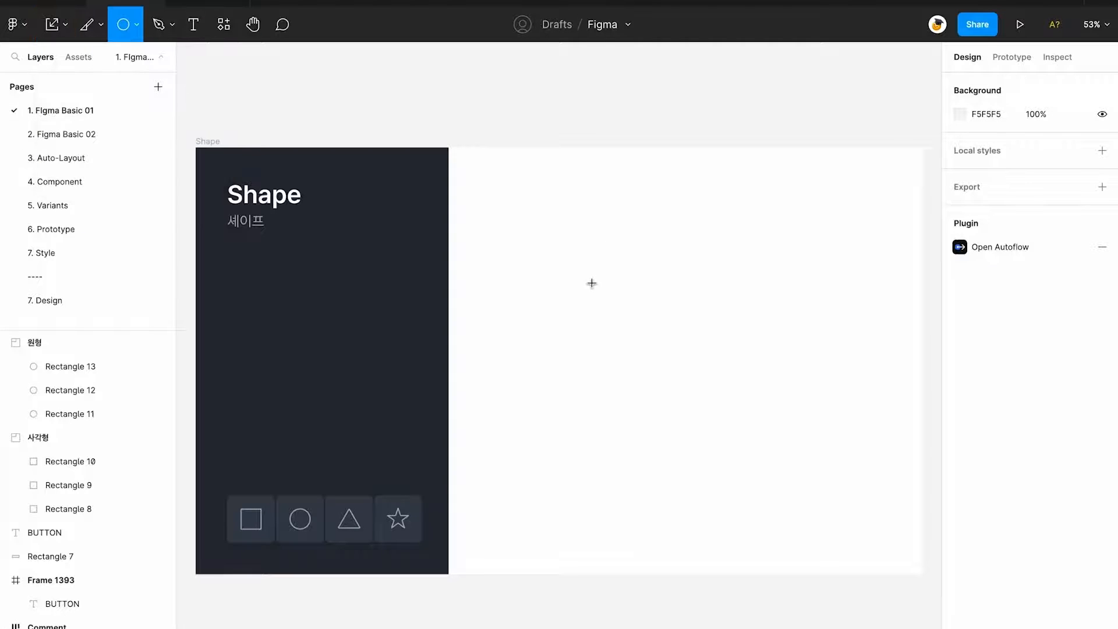
{"action": "left_click_drag", "start_coordinate": [593, 253], "coordinate": [767, 422]}
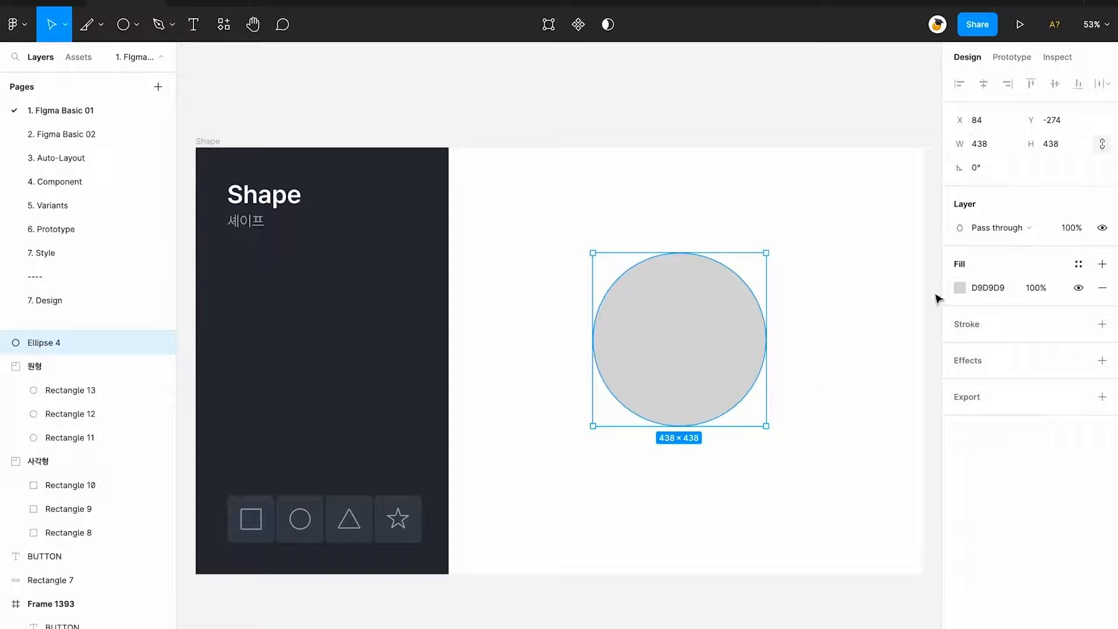
{"action": "left_click", "coordinate": [959, 287]}
{"action": "left_click_drag", "start_coordinate": [830, 382], "coordinate": [711, 531]}
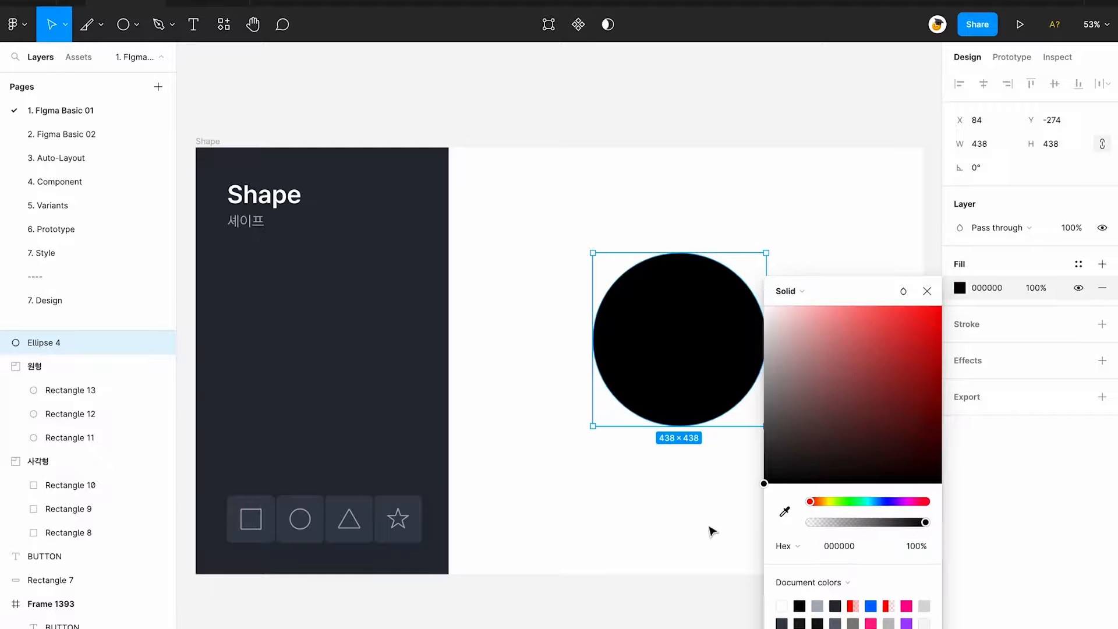
{"action": "left_click", "coordinate": [661, 520]}
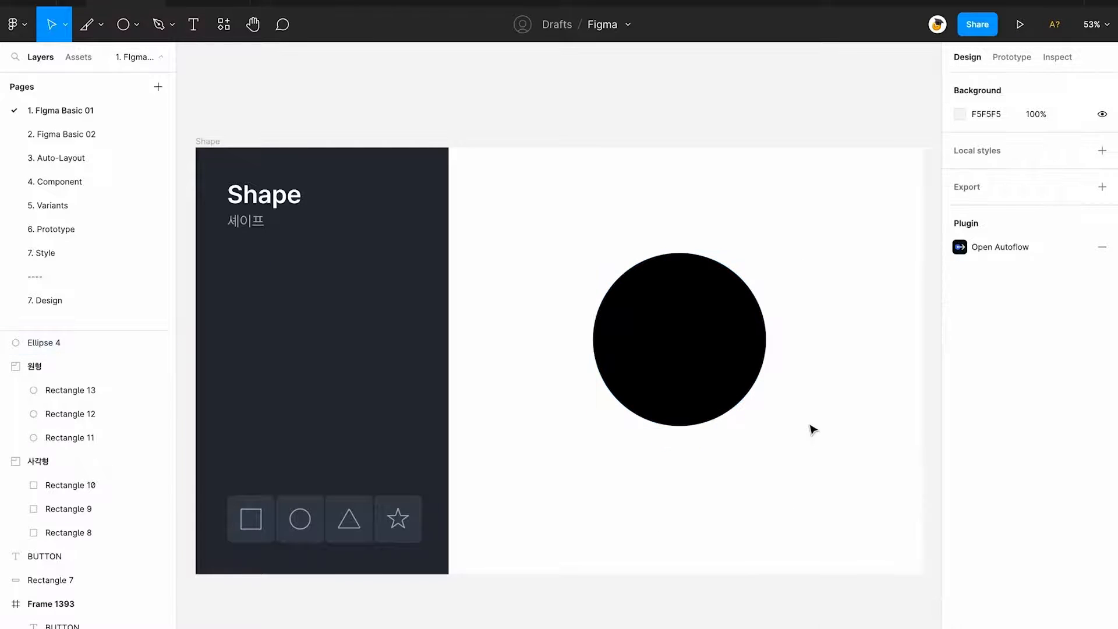
- Reshape the circle's arc into a closed ring with start about -107.1°, sweep 100% and inner ratio about 48.8%
{"action": "left_click", "coordinate": [728, 389]}
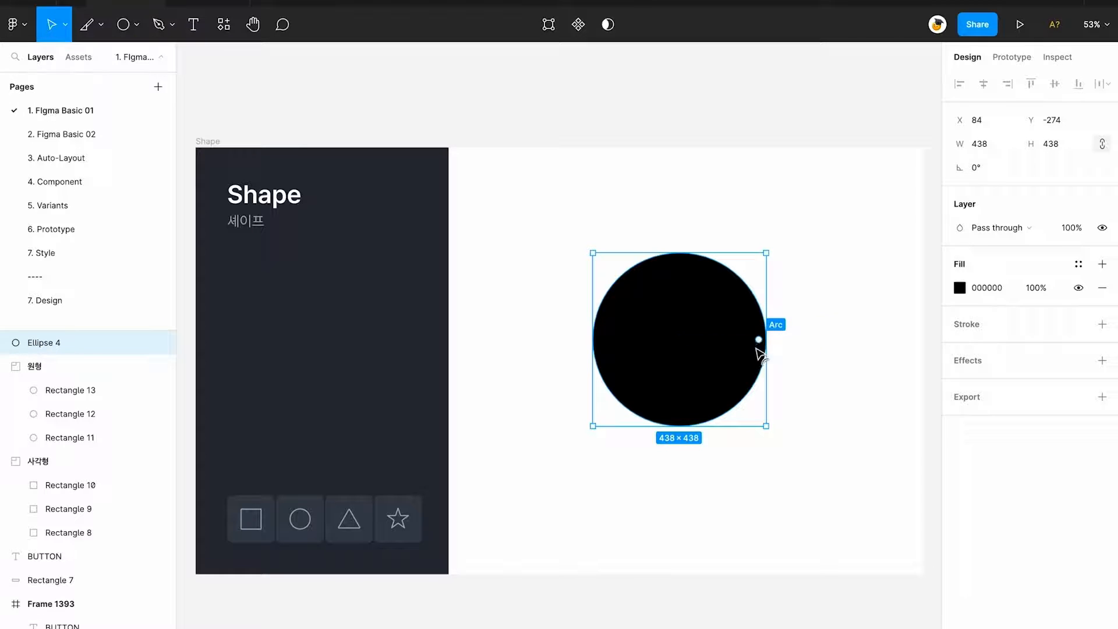
{"action": "left_click_drag", "start_coordinate": [758, 343], "coordinate": [700, 396]}
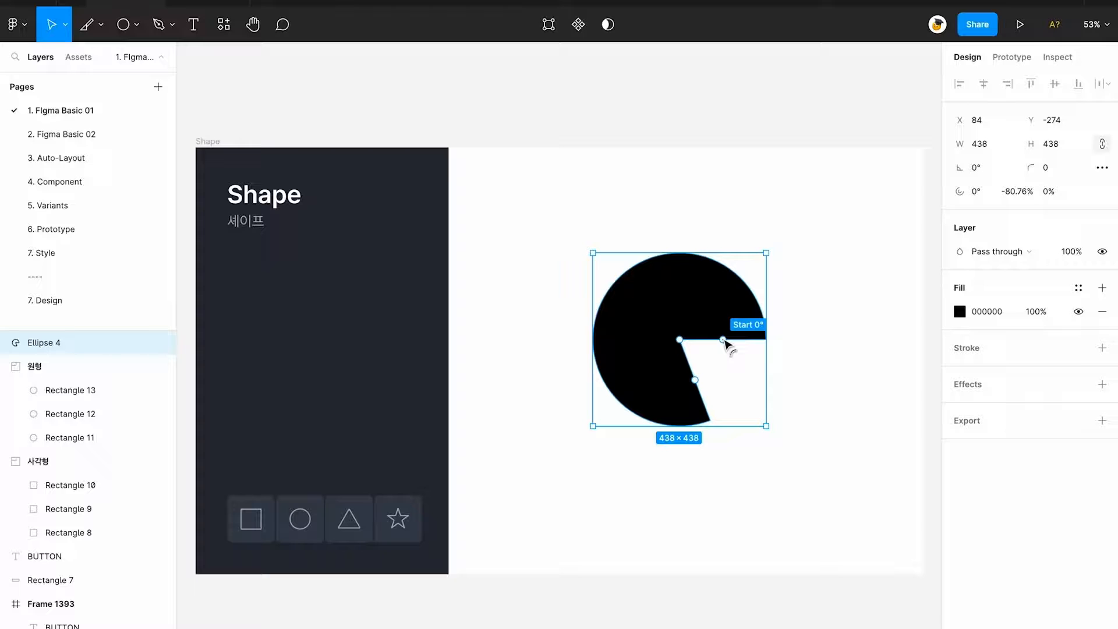
{"action": "left_click_drag", "start_coordinate": [725, 342], "coordinate": [662, 279]}
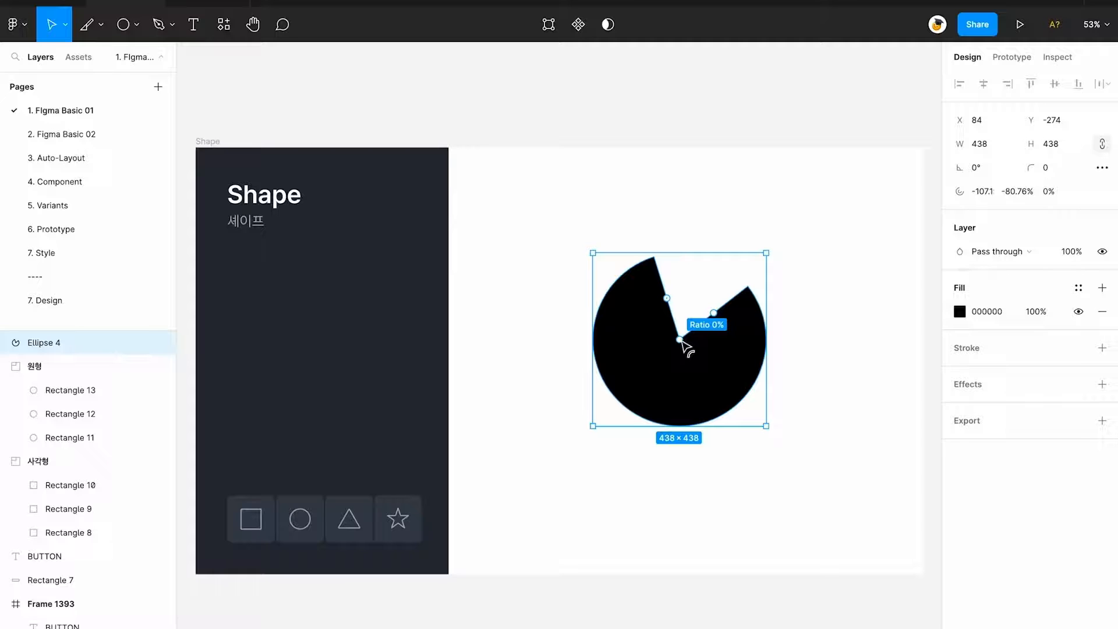
{"action": "left_click_drag", "start_coordinate": [681, 341], "coordinate": [667, 379]}
{"action": "left_click_drag", "start_coordinate": [732, 301], "coordinate": [664, 278]}
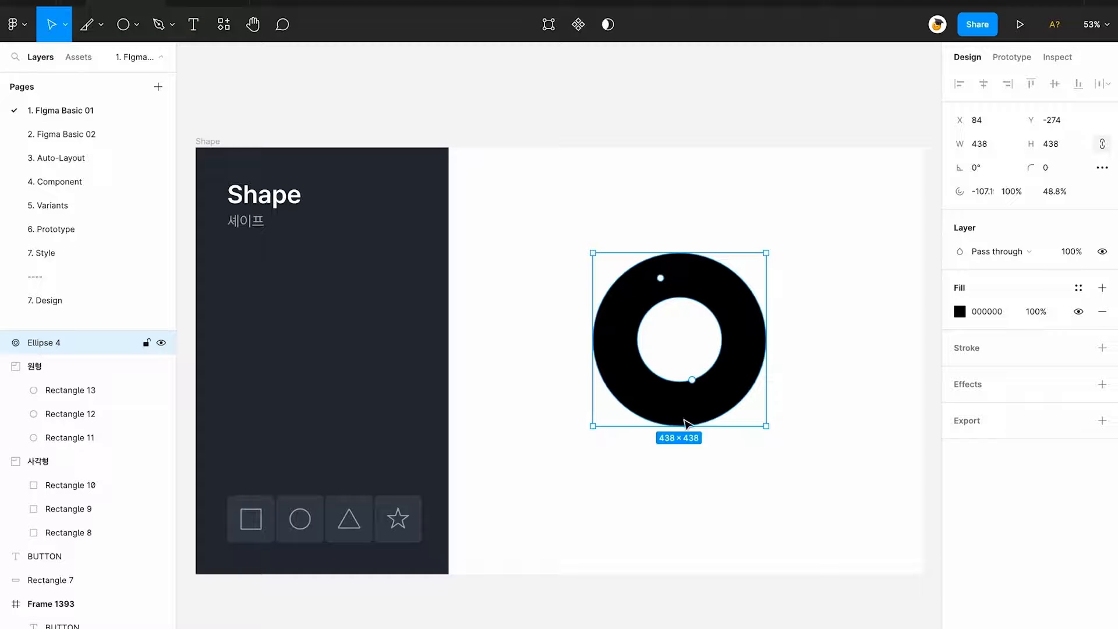
- Set the ring's inner ratio to 20%, and change it to 60%
{"action": "left_click", "coordinate": [1070, 196]}
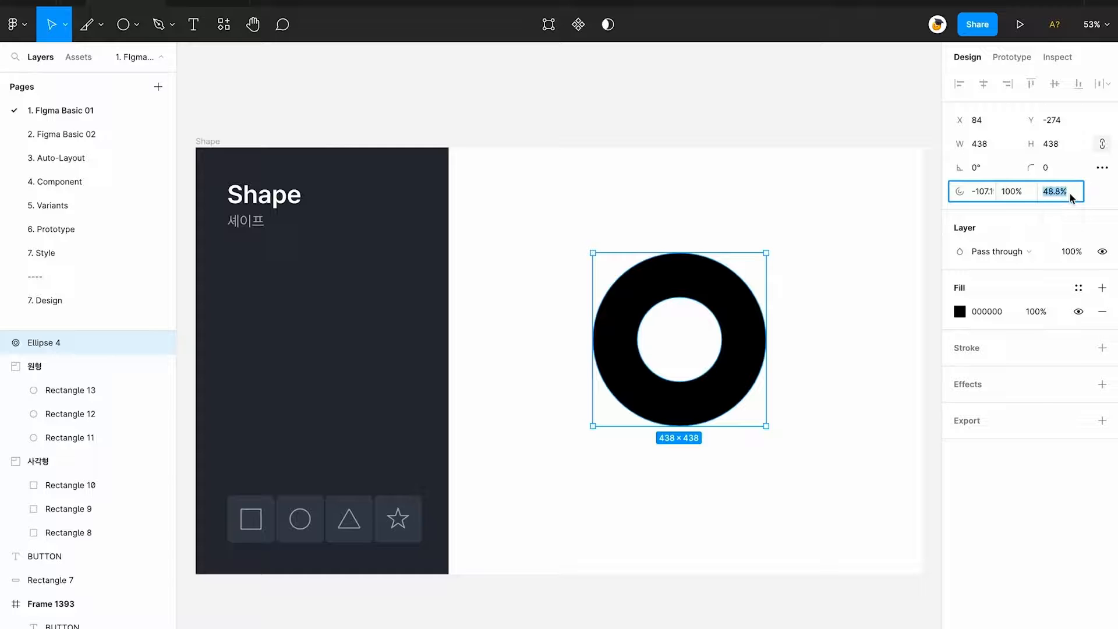
{"action": "type", "text": "20"}
{"action": "key", "text": "Return"}
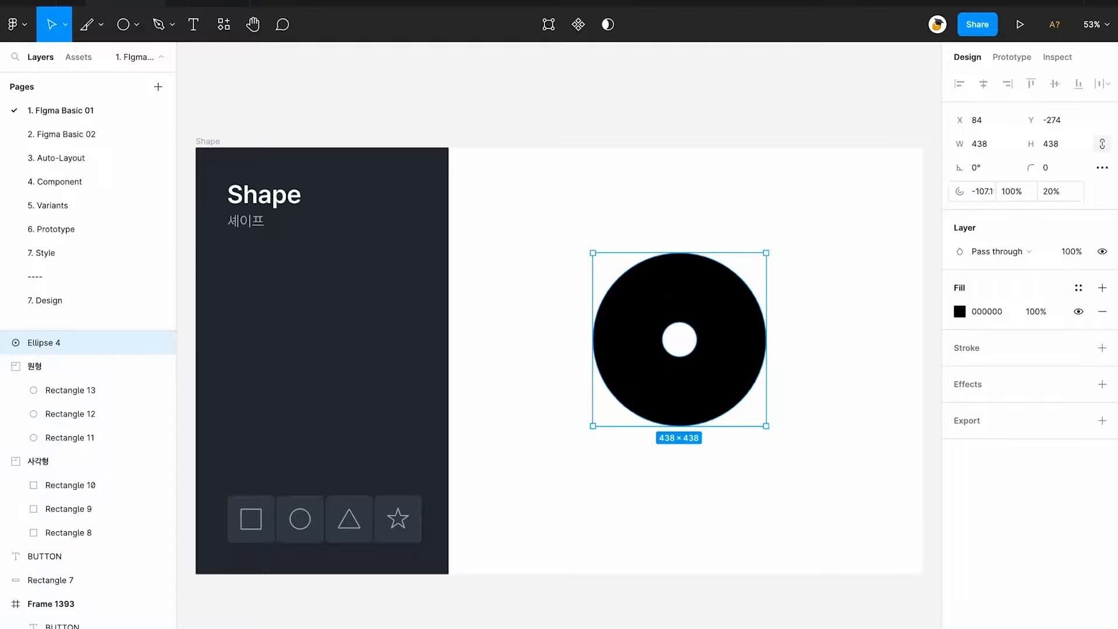
{"action": "left_click", "coordinate": [1072, 197]}
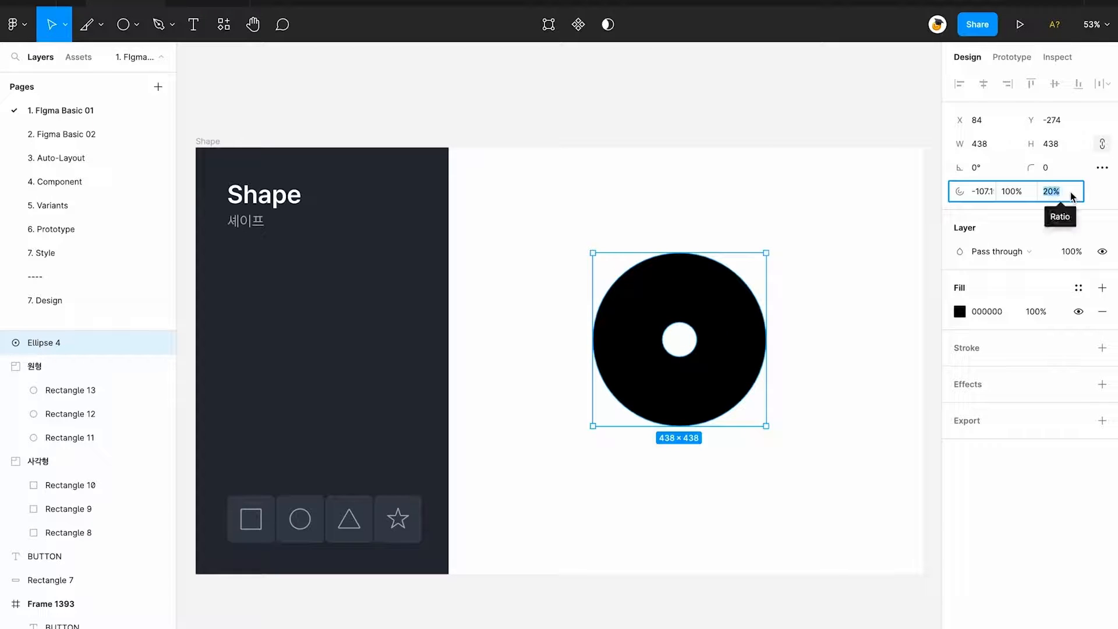
{"action": "type", "text": "60"}
{"action": "key", "text": "Return"}
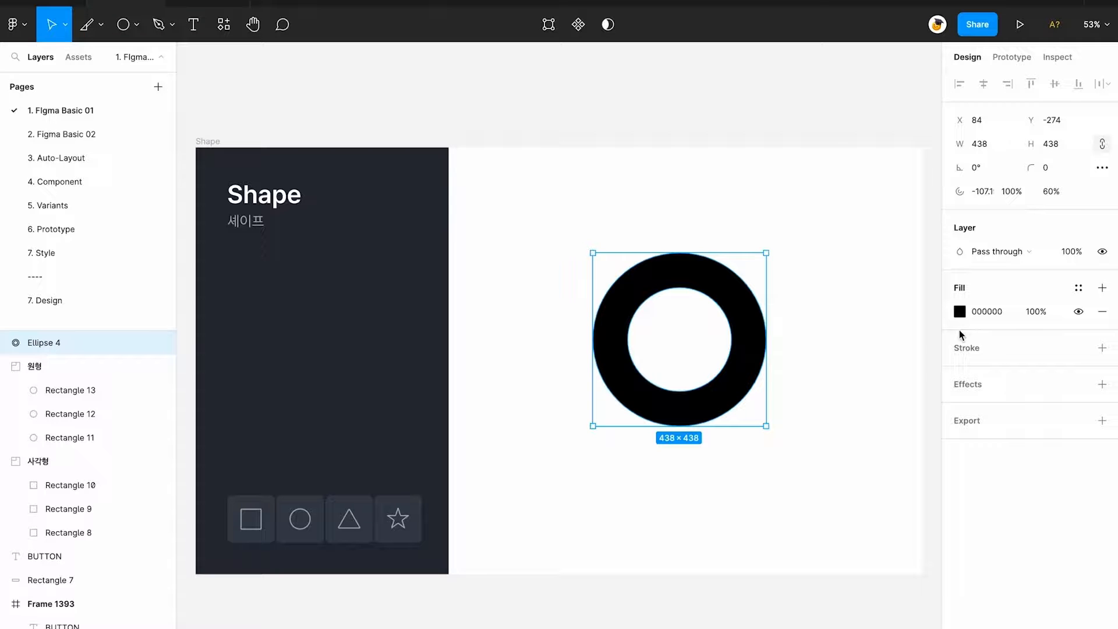
- Delete the black ring from the Shape card
{"action": "left_click", "coordinate": [879, 329]}
{"action": "left_click_drag", "start_coordinate": [856, 242], "coordinate": [557, 519]}
{"action": "key", "text": "Delete"}
- Draw a three-sided polygon about 445 × 445 on the Shape card
{"action": "left_click", "coordinate": [138, 26]}
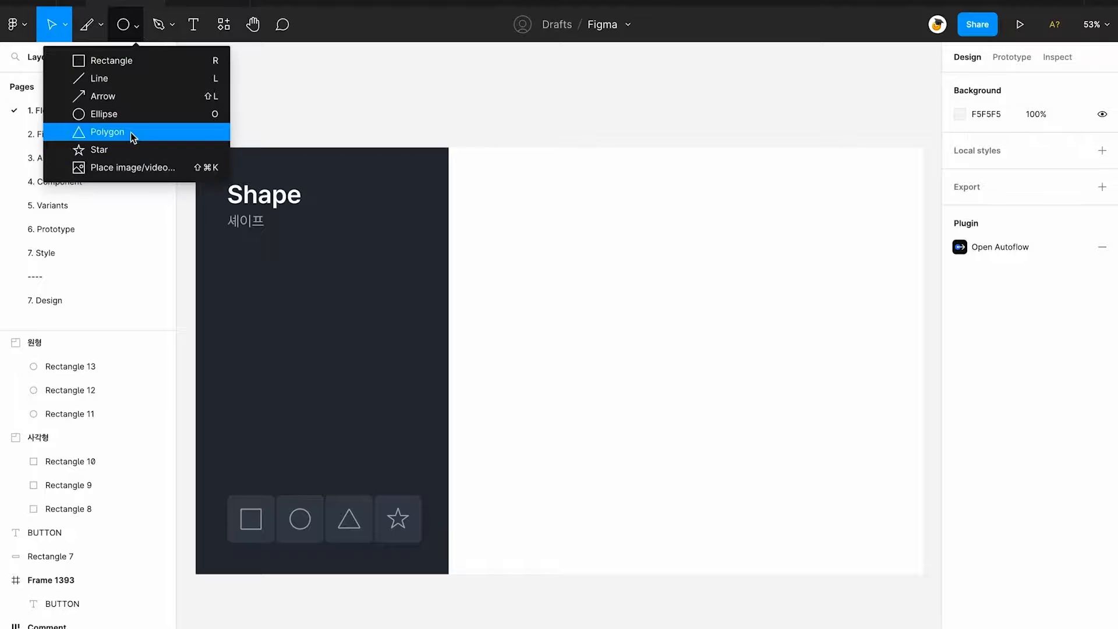
{"action": "left_click", "coordinate": [132, 134]}
{"action": "left_click_drag", "start_coordinate": [595, 261], "coordinate": [771, 434]}
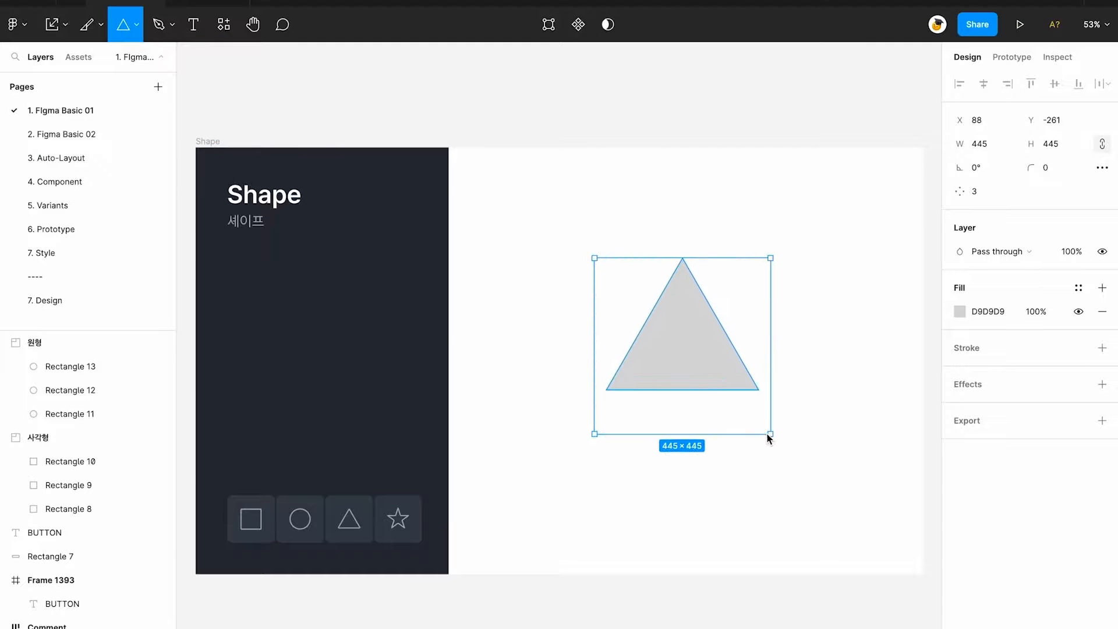
- Fill the triangle with blue-violet 5417FF and move it to about X 30, Y -212
{"action": "left_click", "coordinate": [962, 311]}
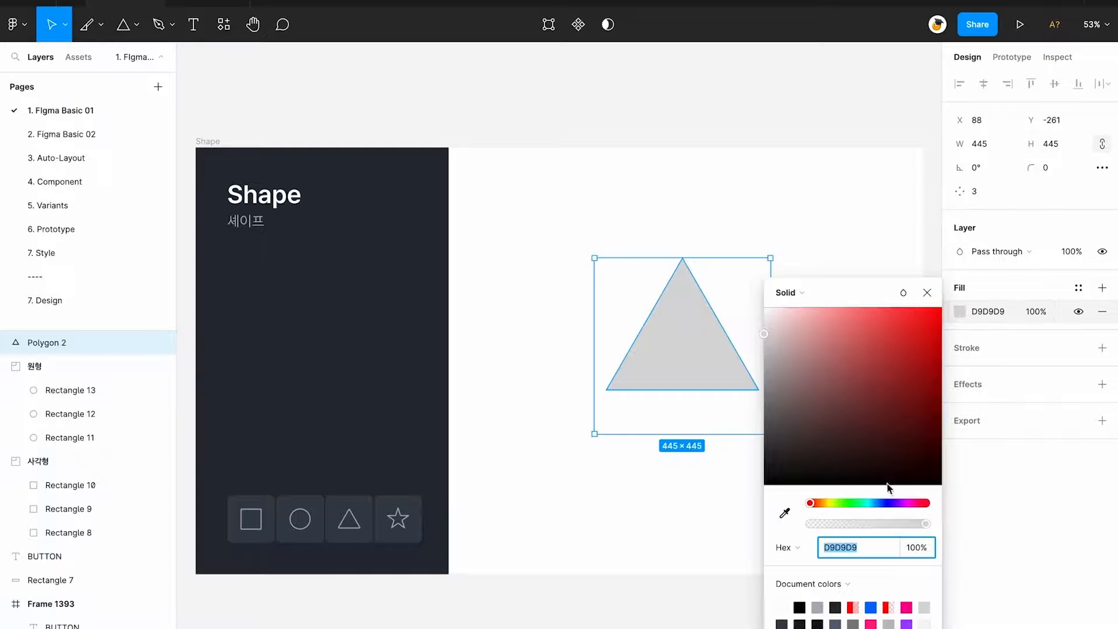
{"action": "left_click_drag", "start_coordinate": [887, 503], "coordinate": [893, 502]}
{"action": "left_click_drag", "start_coordinate": [893, 379], "coordinate": [926, 309]}
{"action": "left_click_drag", "start_coordinate": [741, 365], "coordinate": [717, 384]}
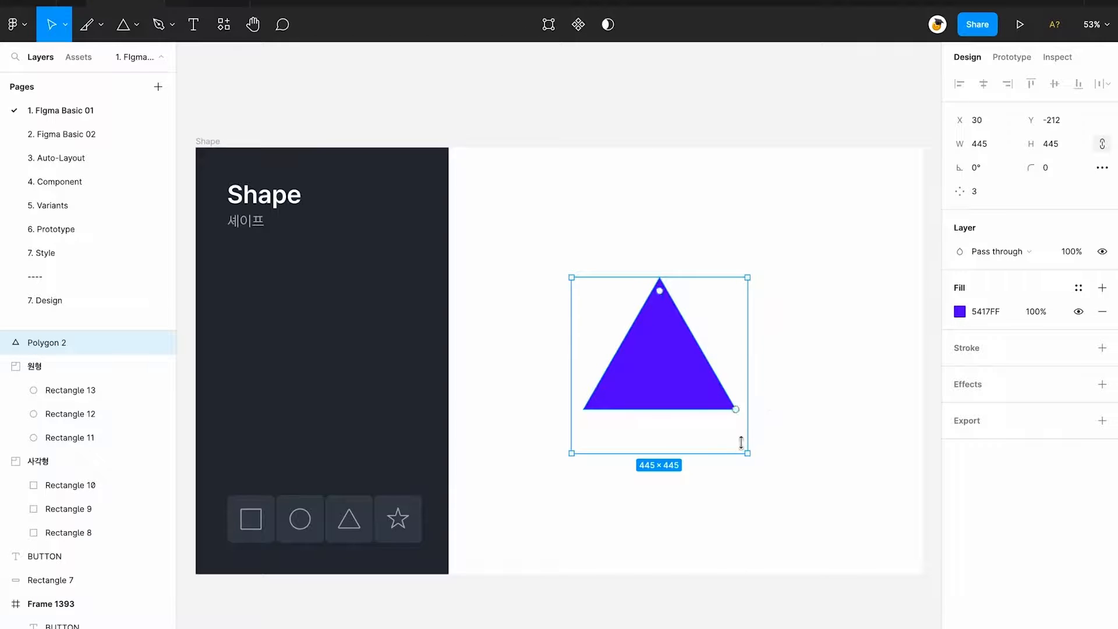
- Try increasing the polygon's number of sides on the canvas and by value, and return the count to 3
{"action": "mouse_move", "coordinate": [738, 413]}
{"action": "left_mouse_down"}
{"action": "mouse_move", "coordinate": [742, 340]}
{"action": "mouse_move", "coordinate": [746, 394]}
{"action": "left_mouse_up"}
{"action": "left_click", "coordinate": [976, 194]}
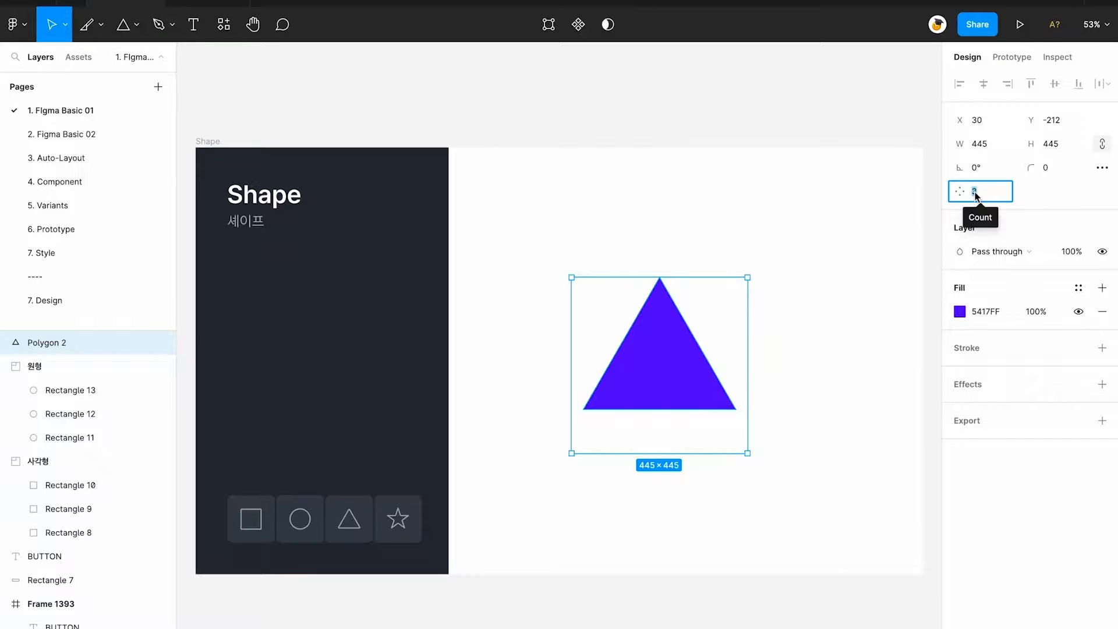
{"action": "key", "text": "Up"}
{"action": "key", "text": "Up"}
{"action": "key", "text": "Down"}
{"action": "key", "text": "Down"}
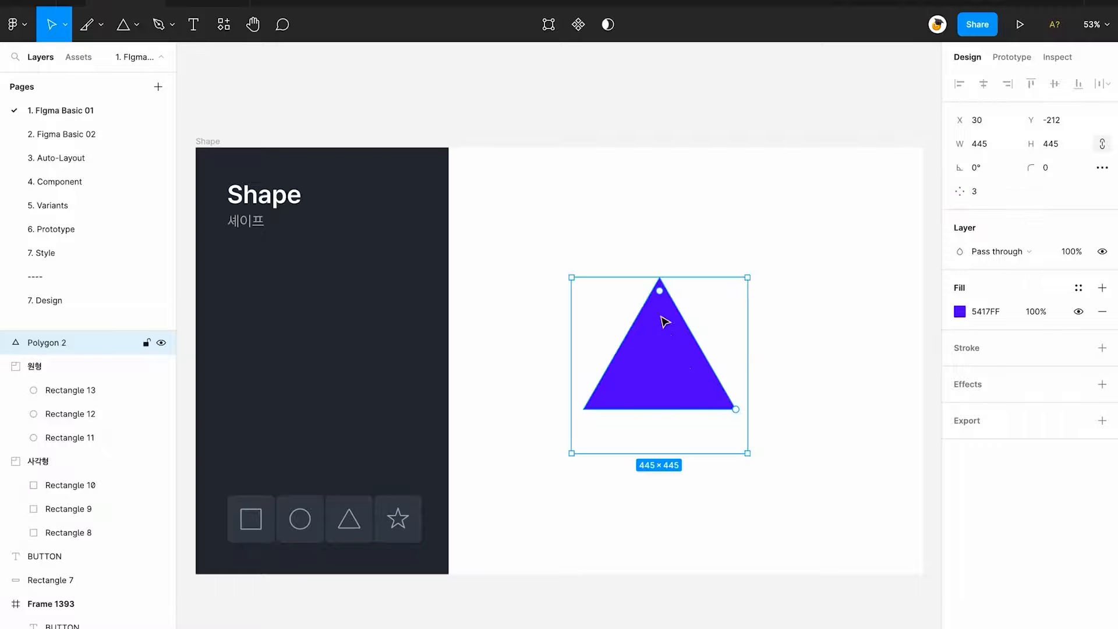
- Try rounding the triangle's corners, undo the rounding, and try its side-count handle
{"action": "left_click_drag", "start_coordinate": [662, 295], "coordinate": [664, 337]}
{"action": "key", "text": "ctrl+z"}
{"action": "mouse_move", "coordinate": [738, 411]}
{"action": "left_mouse_down"}
{"action": "mouse_move", "coordinate": [742, 362]}
{"action": "mouse_move", "coordinate": [743, 411]}
{"action": "left_mouse_up"}
- Apply Outline stroke to the triangle to fit its bounding box to the shape, and delete the triangle
{"action": "right_click", "coordinate": [666, 360]}
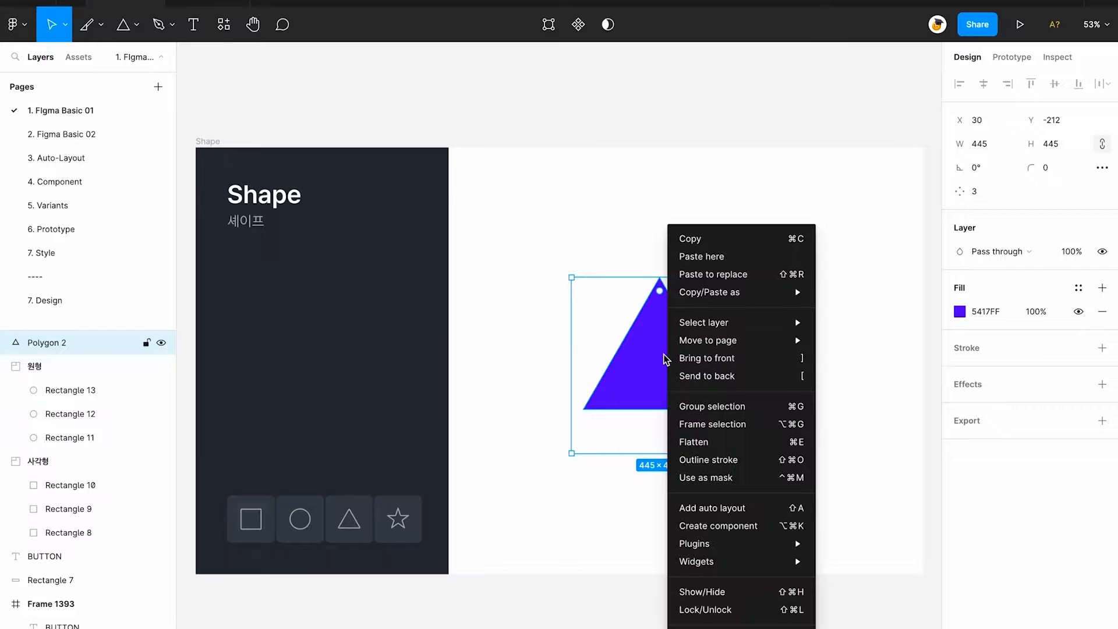
{"action": "left_click", "coordinate": [709, 464]}
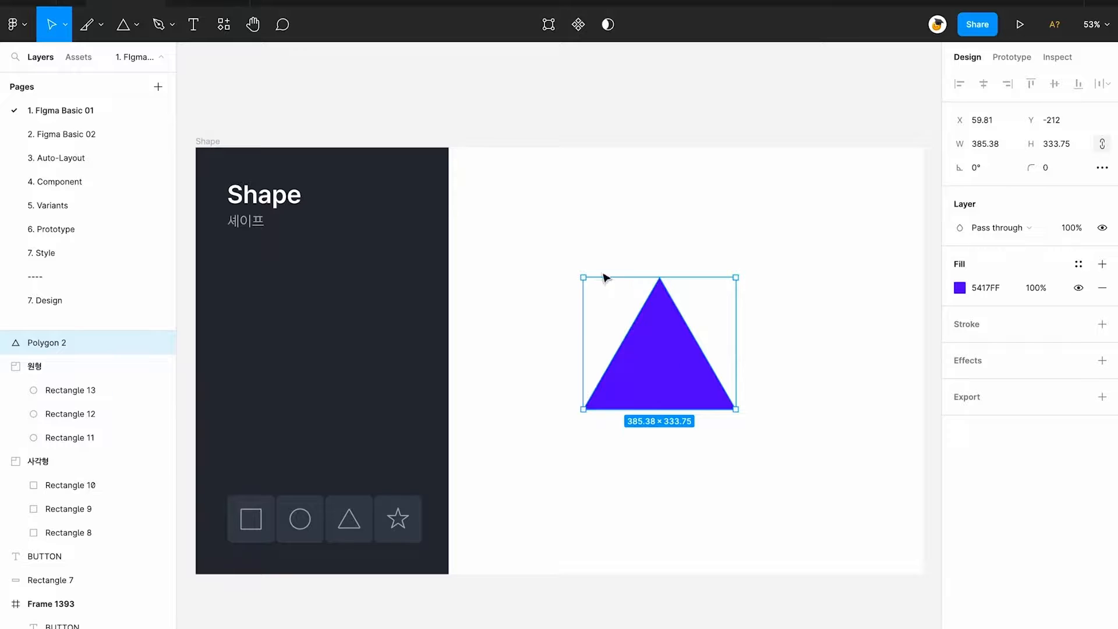
{"action": "key", "text": "Delete"}
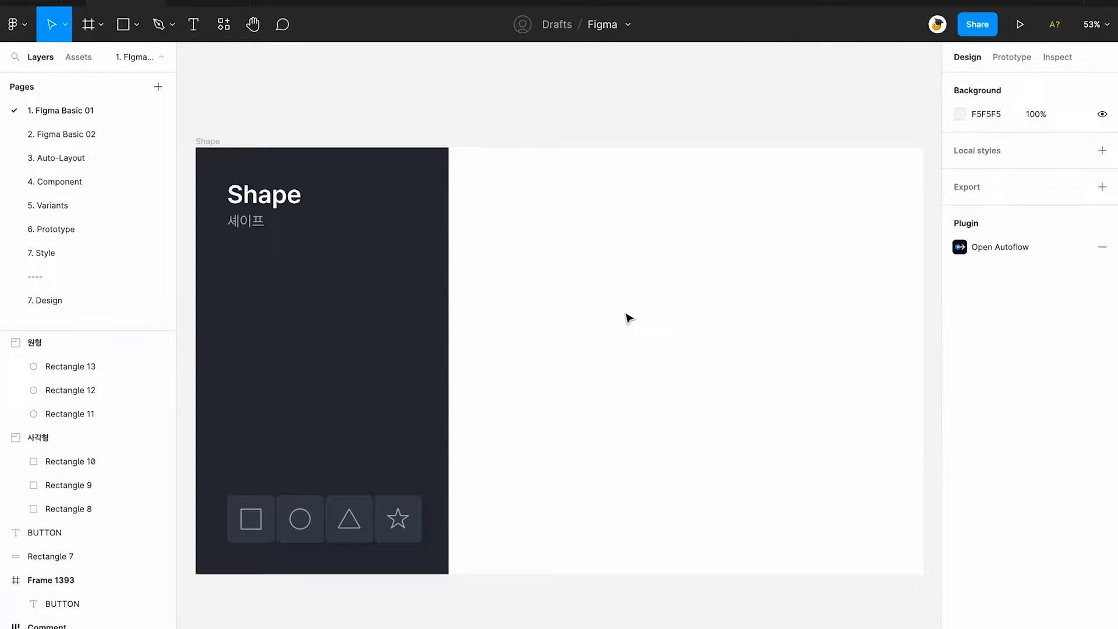
- Draw a five-pointed star in the middle of the Shape card's white area and fill it with orange
{"action": "left_click", "coordinate": [137, 25]}
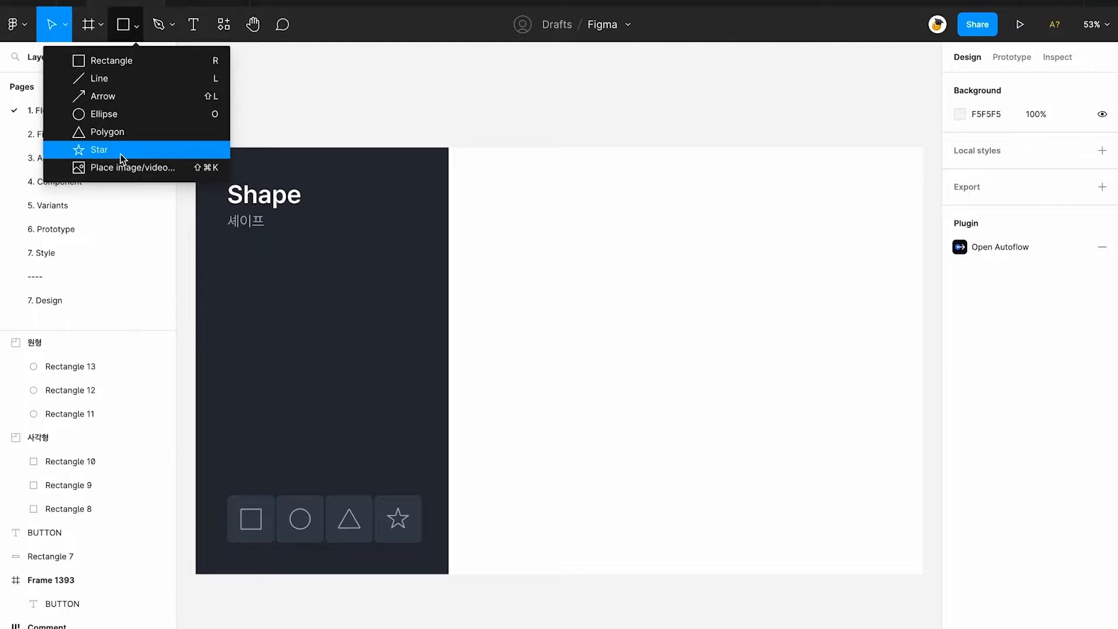
{"action": "left_click", "coordinate": [99, 150]}
{"action": "left_click_drag", "start_coordinate": [580, 254], "coordinate": [765, 438]}
{"action": "left_click", "coordinate": [960, 311]}
{"action": "left_click_drag", "start_coordinate": [815, 502], "coordinate": [819, 503]}
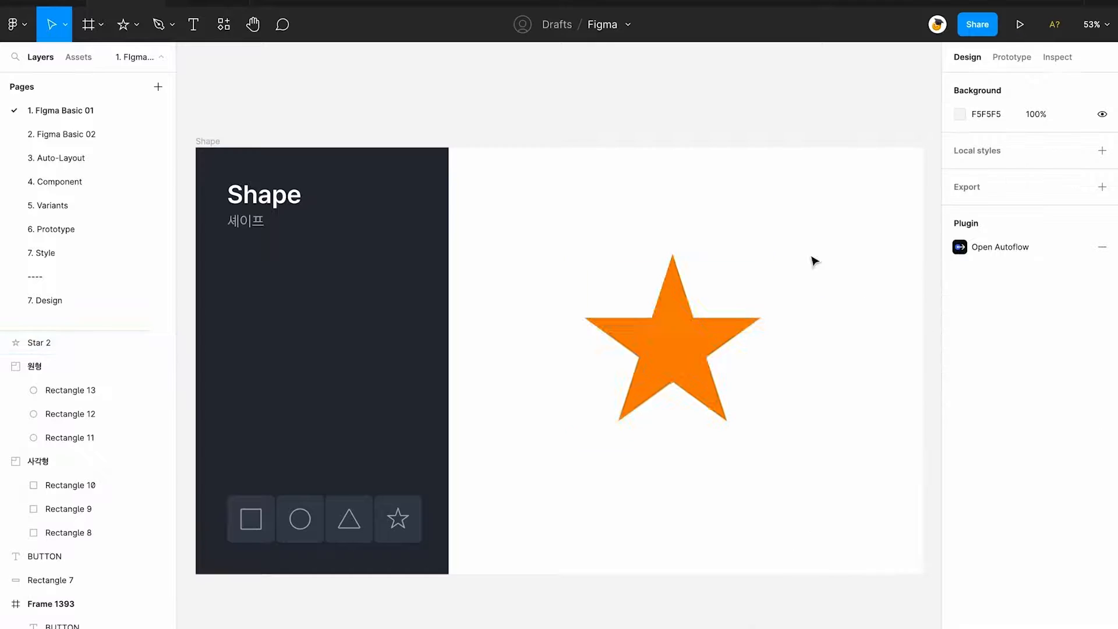
- Reshape the orange star with its on-canvas handles to 8 points, a 47% ratio and a corner radius of 9
{"action": "left_click", "coordinate": [676, 360]}
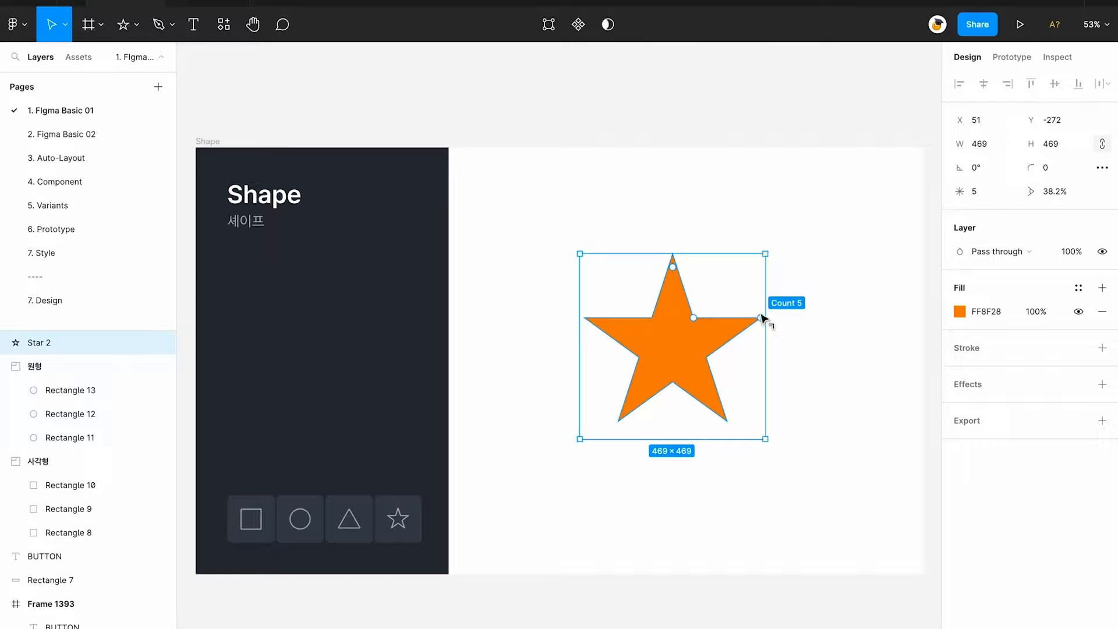
{"action": "left_click_drag", "start_coordinate": [761, 319], "coordinate": [750, 284]}
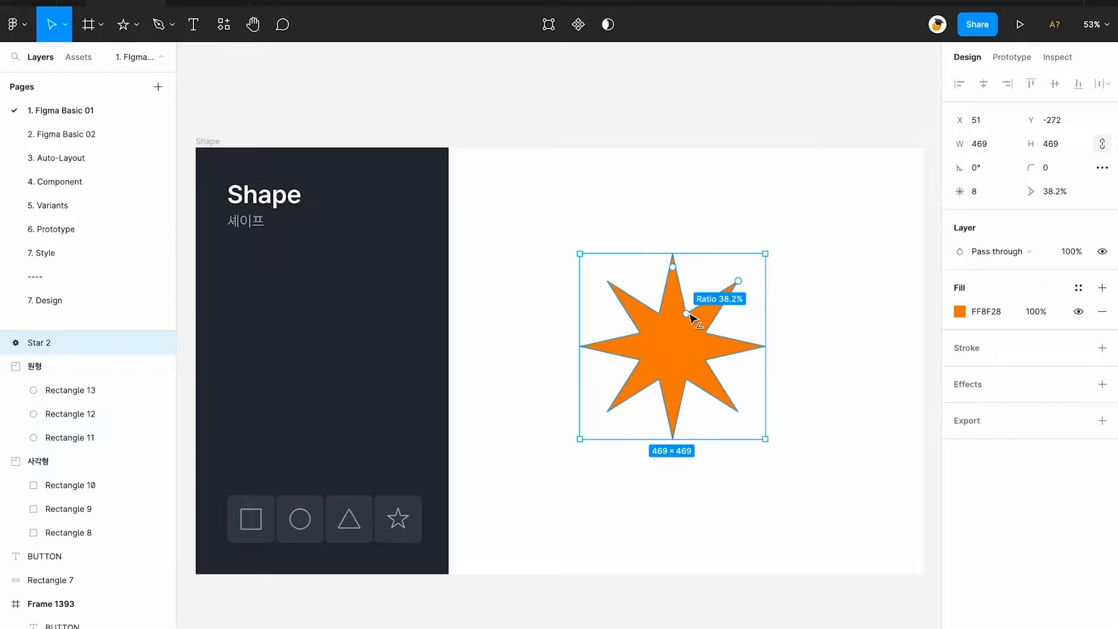
{"action": "left_click_drag", "start_coordinate": [685, 309], "coordinate": [694, 309]}
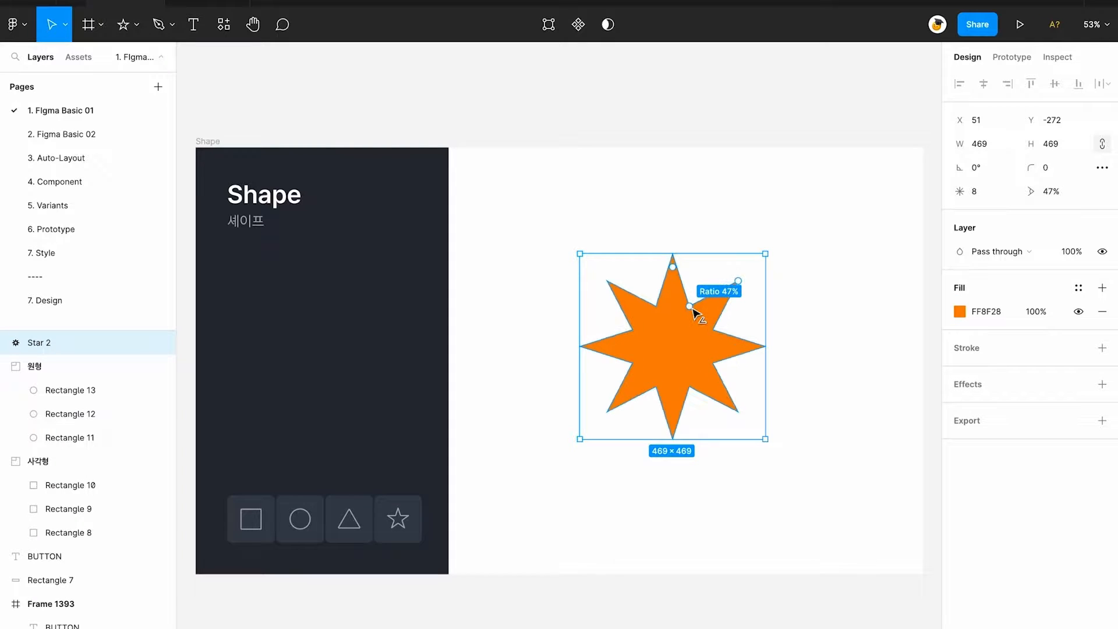
{"action": "left_click_drag", "start_coordinate": [672, 266], "coordinate": [679, 273]}
- Set the star's point count to 11
{"action": "left_click", "coordinate": [987, 192]}
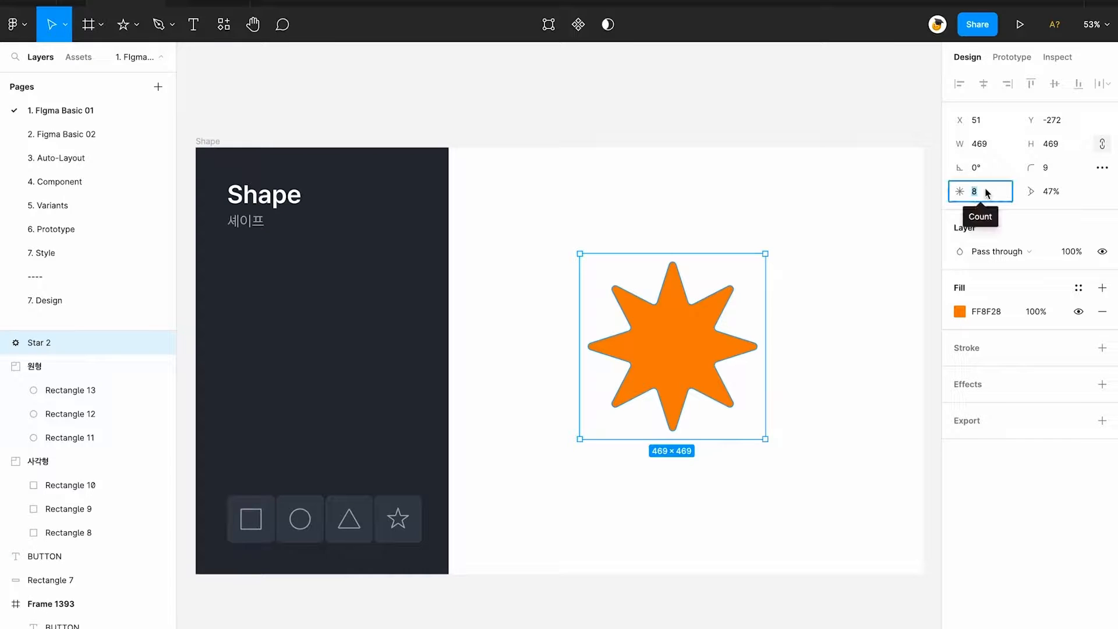
{"action": "key", "text": "Up"}
{"action": "key", "text": "Up"}
{"action": "key", "text": "Up"}
- Increase the star's ratio value gradually so that the points become shorter
{"action": "left_click", "coordinate": [1067, 195]}
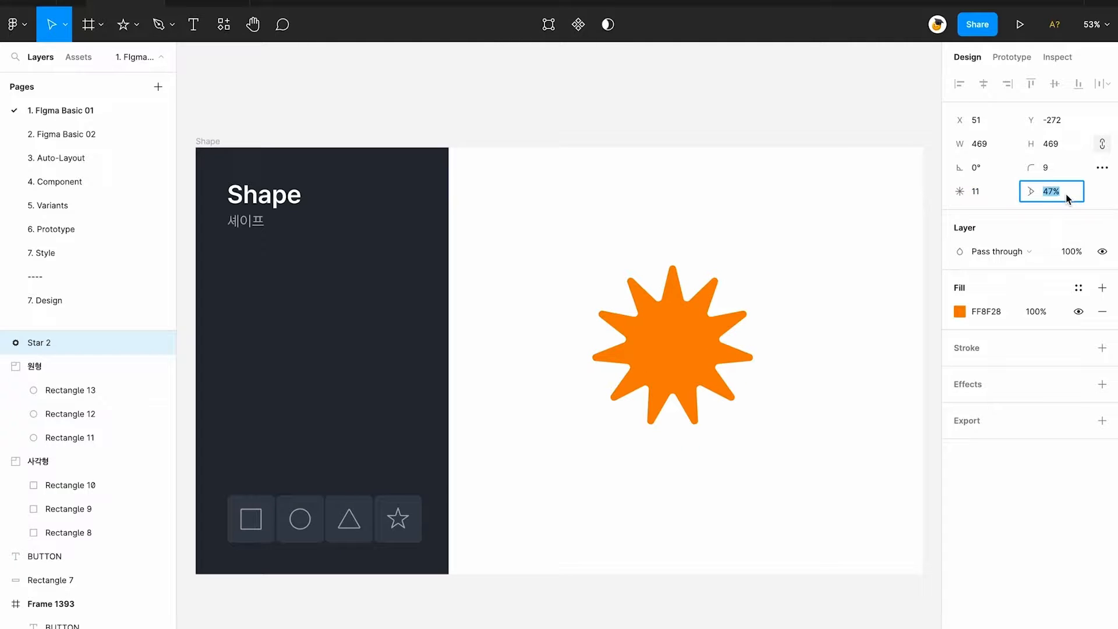
{"action": "key", "text": "Up"}
{"action": "key", "text": "Up"}
{"action": "key", "text": "Up"}
{"action": "key", "text": "Up"}
{"action": "key", "text": "Up"}
{"action": "key", "text": "Up"}
{"action": "key", "text": "Up"}
{"action": "key", "text": "Up"}
{"action": "key", "text": "Up"}
{"action": "key", "text": "Up"}
{"action": "key", "text": "Up"}
{"action": "key", "text": "Up"}
{"action": "key", "text": "Up"}
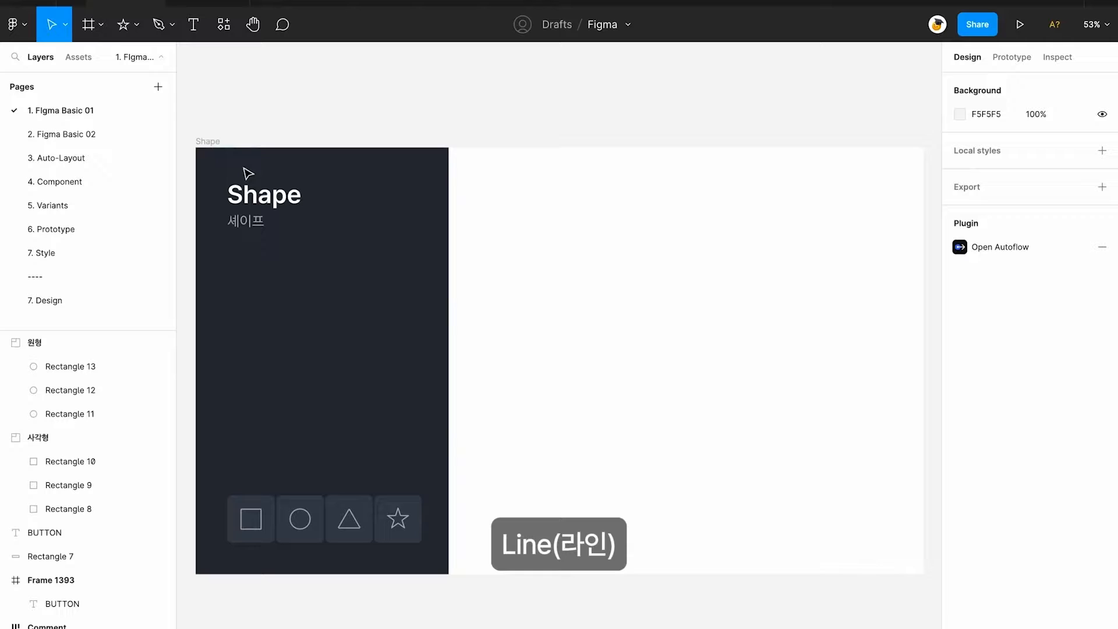
- Draw a horizontal line about 816 long across the white area of the Shape card
{"action": "left_click", "coordinate": [136, 25]}
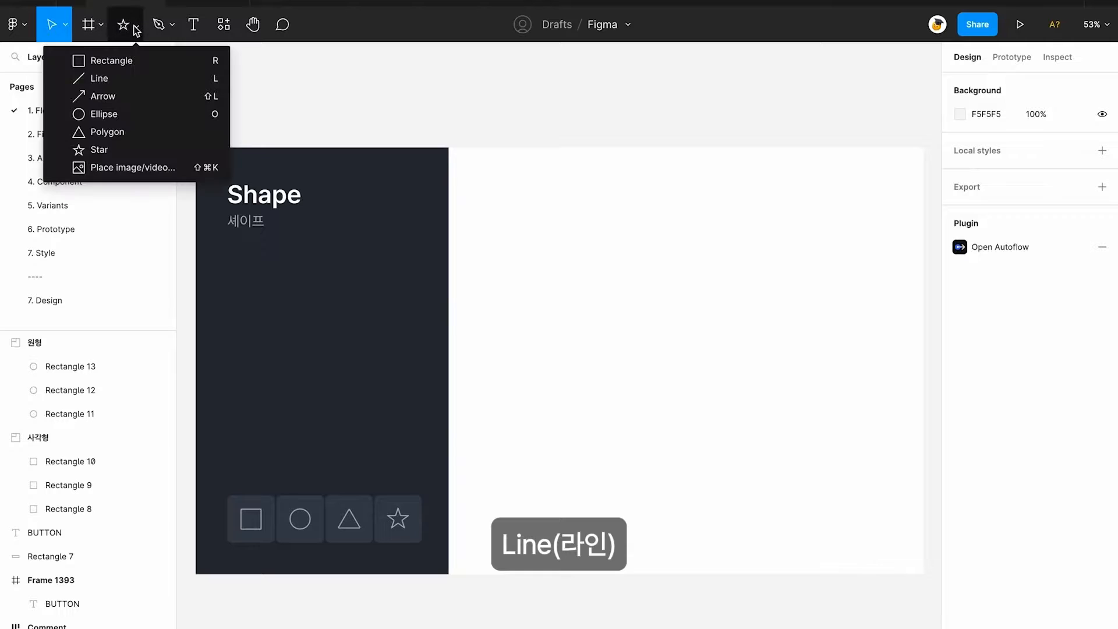
{"action": "left_click", "coordinate": [116, 79]}
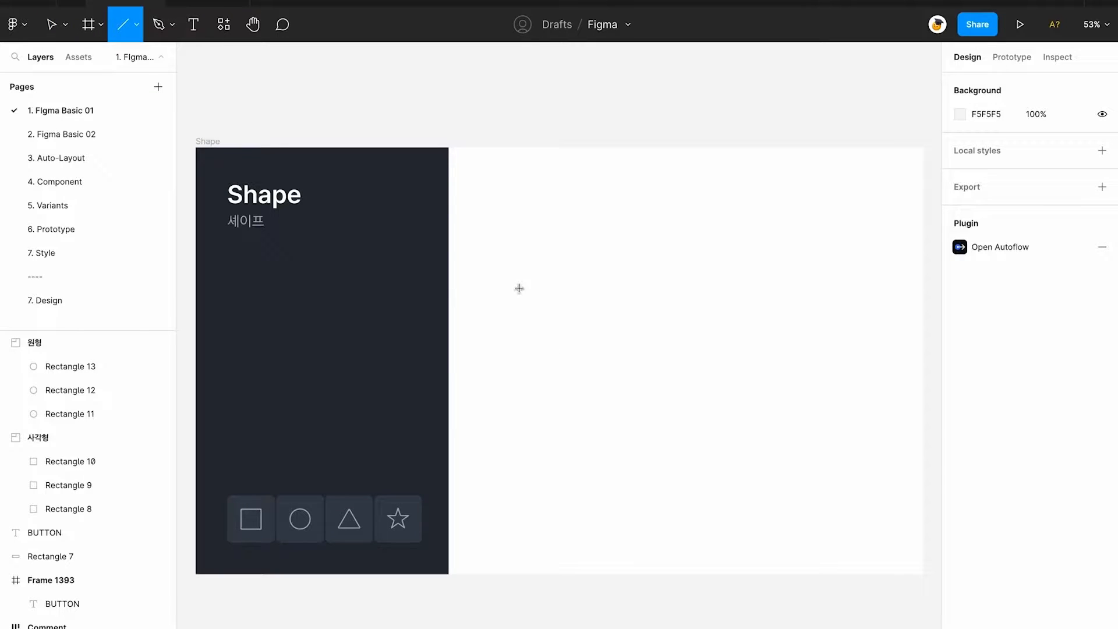
{"action": "left_click_drag", "start_coordinate": [519, 288], "coordinate": [842, 287]}
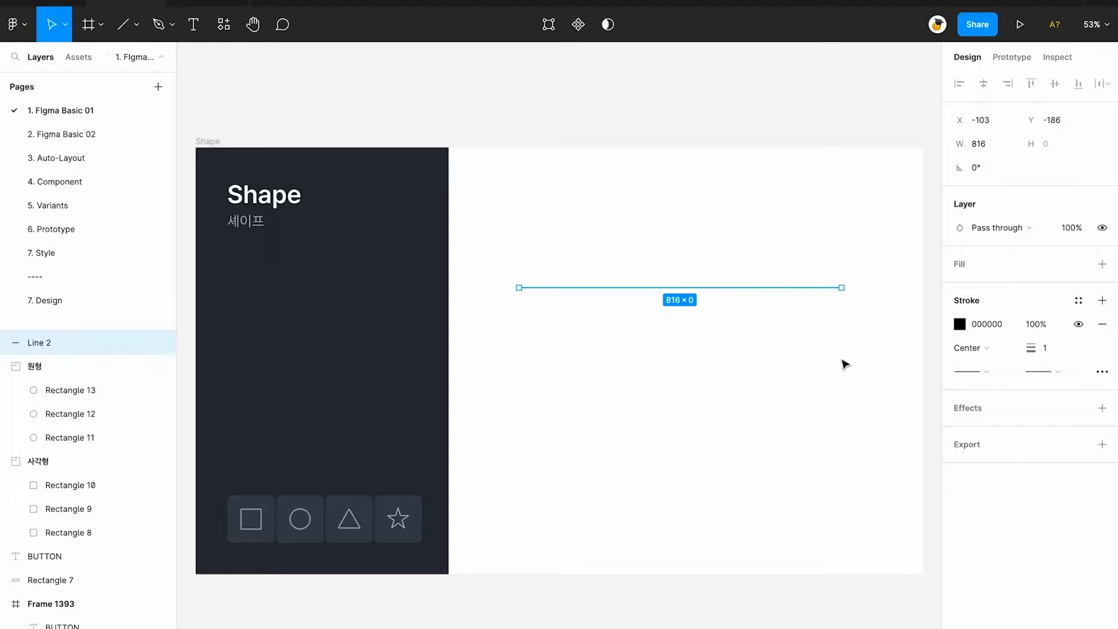
- Set the line's stroke weight to 14
{"action": "left_click", "coordinate": [1047, 348]}
{"action": "key", "text": "Up"}
{"action": "key", "text": "Up"}
{"action": "key", "text": "Up"}
{"action": "key", "text": "Up"}
{"action": "key", "text": "Up"}
{"action": "key", "text": "Up"}
{"action": "key", "text": "Up"}
{"action": "key", "text": "Up"}
{"action": "key", "text": "Up"}
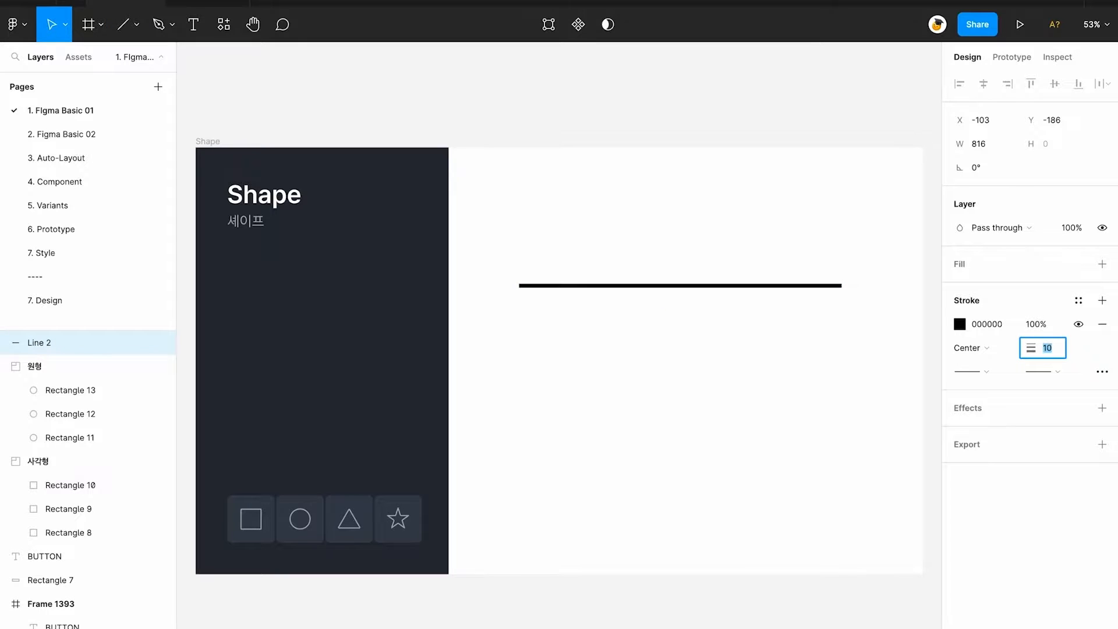
{"action": "key", "text": "Up"}
{"action": "key", "text": "Up"}
{"action": "key", "text": "Up"}
{"action": "key", "text": "Up"}
- Give the line a Line arrow at its start and a Circle arrow at its end
{"action": "left_click", "coordinate": [986, 371]}
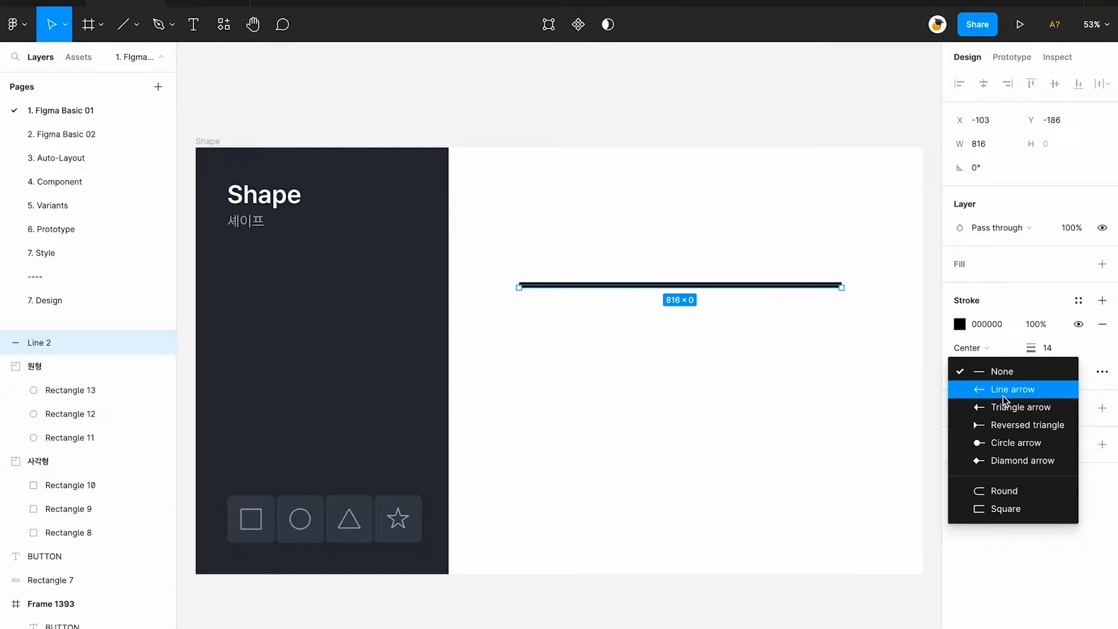
{"action": "left_click", "coordinate": [1009, 389]}
{"action": "left_click", "coordinate": [1051, 371]}
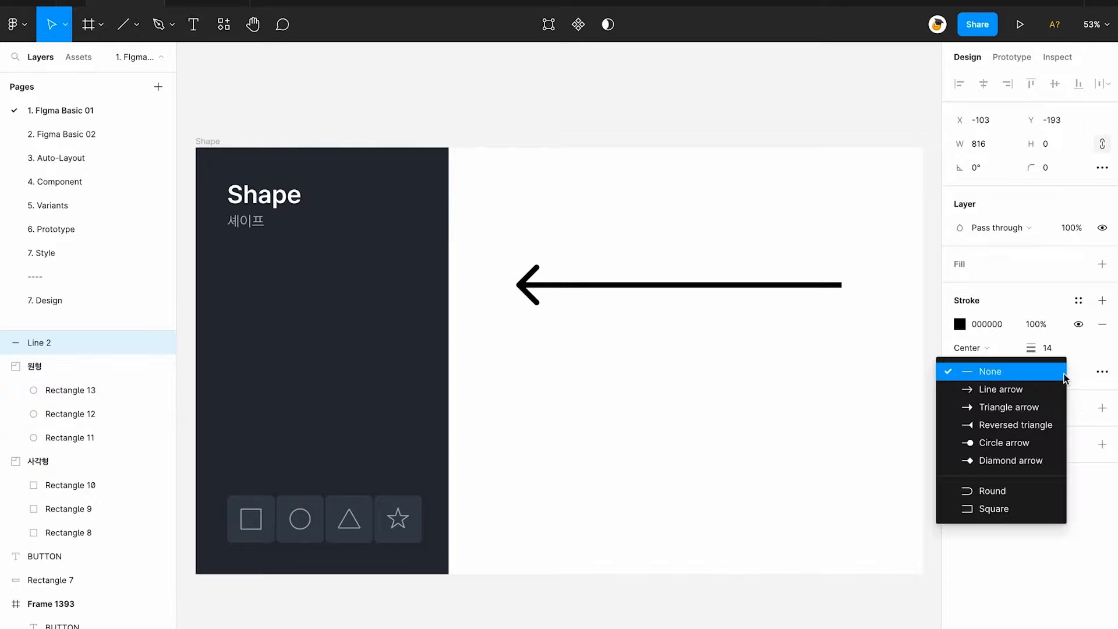
{"action": "left_click", "coordinate": [1023, 443]}
- Select both horizontal lines and set their stroke style to Dash in the advanced stroke settings
{"action": "left_click_drag", "start_coordinate": [746, 433], "coordinate": [747, 431]}
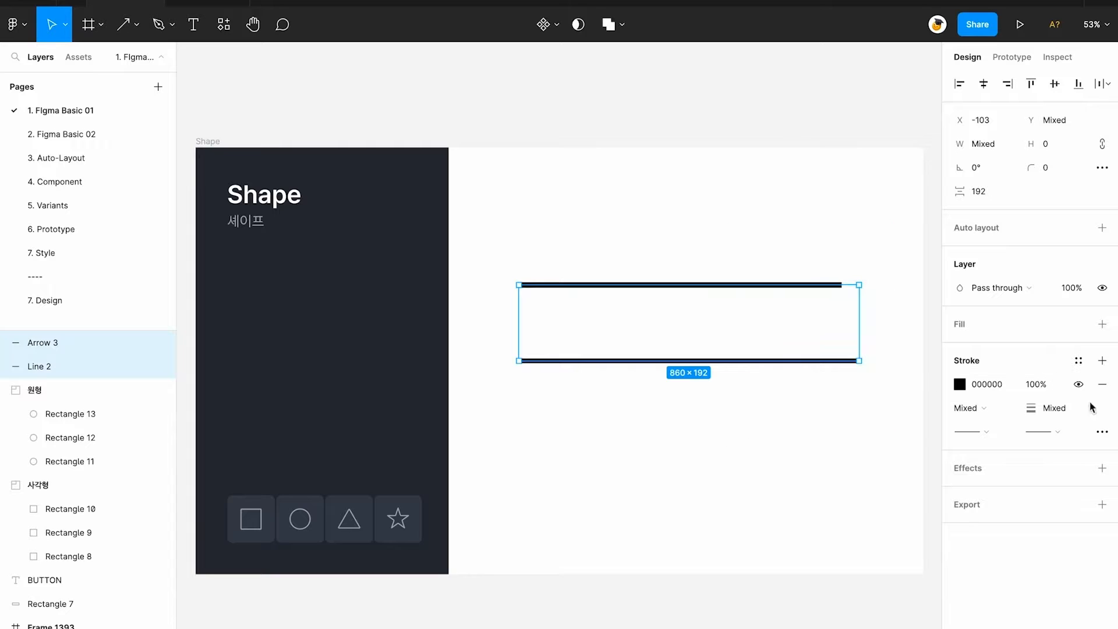
{"action": "left_click", "coordinate": [1101, 432]}
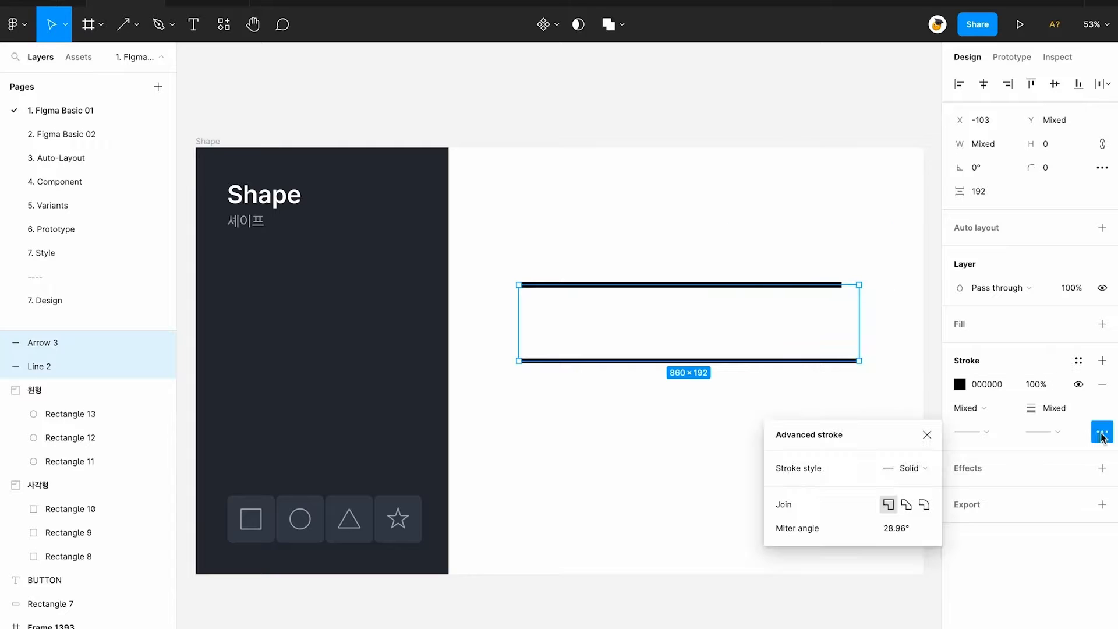
{"action": "left_click", "coordinate": [922, 472]}
{"action": "left_click", "coordinate": [924, 487]}
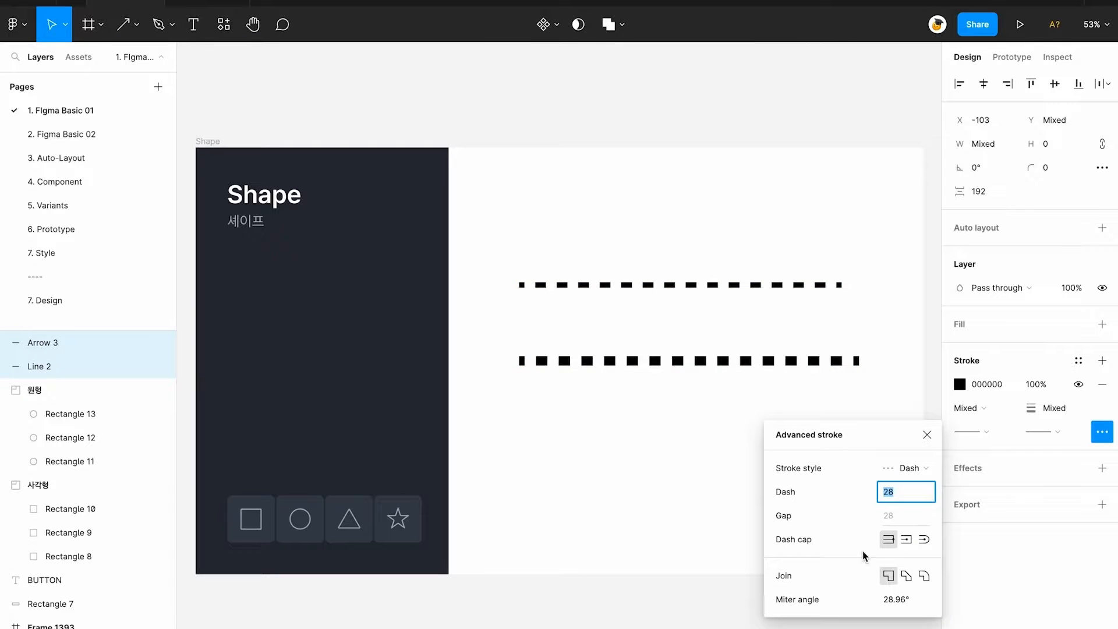
- Try the round and square dash caps on both lines, and return to no dash cap
{"action": "left_click", "coordinate": [922, 541]}
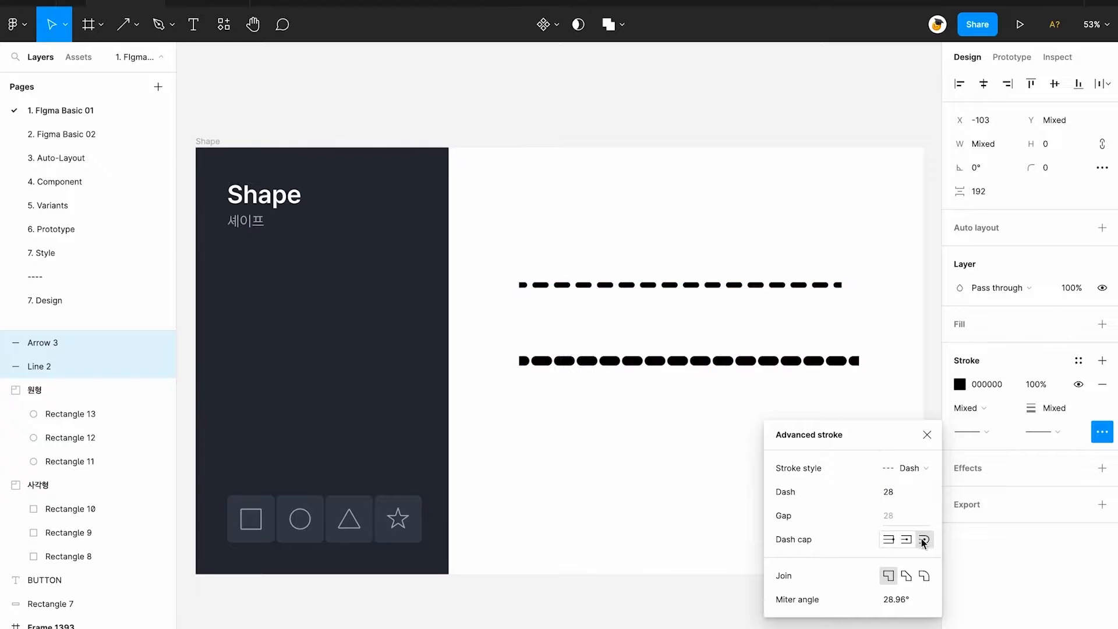
{"action": "left_click", "coordinate": [907, 541]}
{"action": "left_click", "coordinate": [889, 541]}
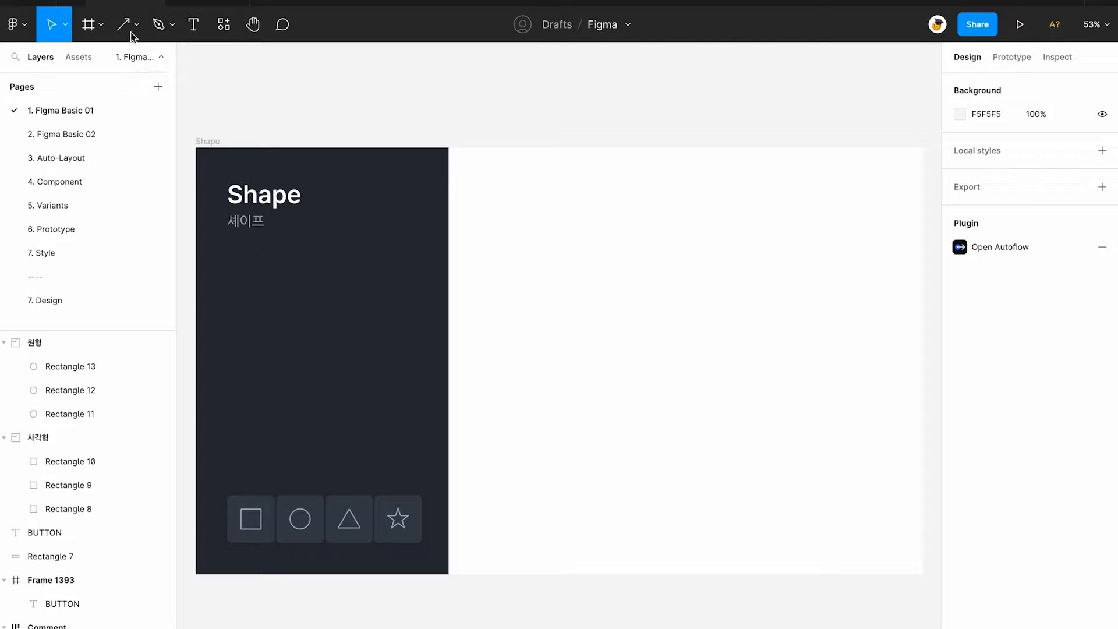
- Draw a closed five-point shape mixing straight and curved segments on the Shape card with the Pen tool, and finish vector editing
{"action": "left_click", "coordinate": [162, 27]}
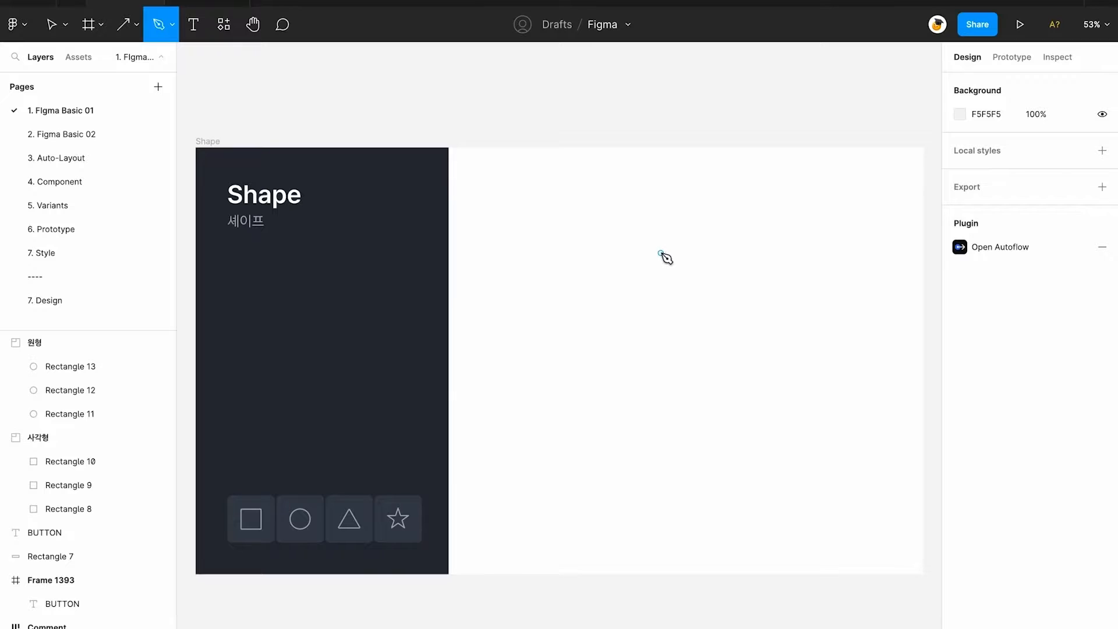
{"action": "left_click", "coordinate": [653, 235]}
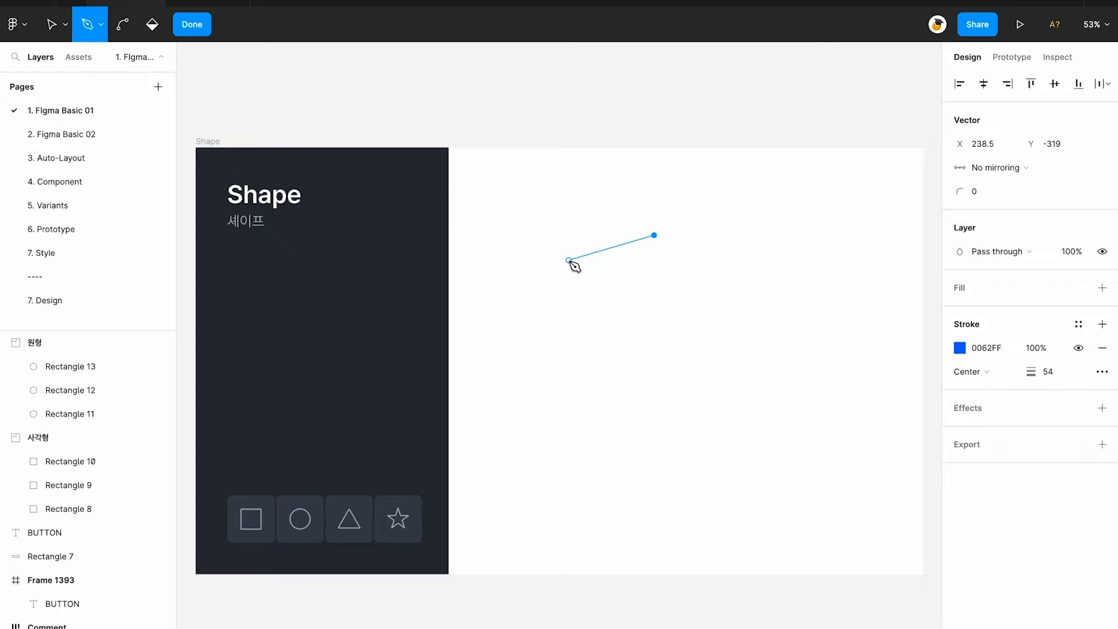
{"action": "left_click", "coordinate": [569, 260]}
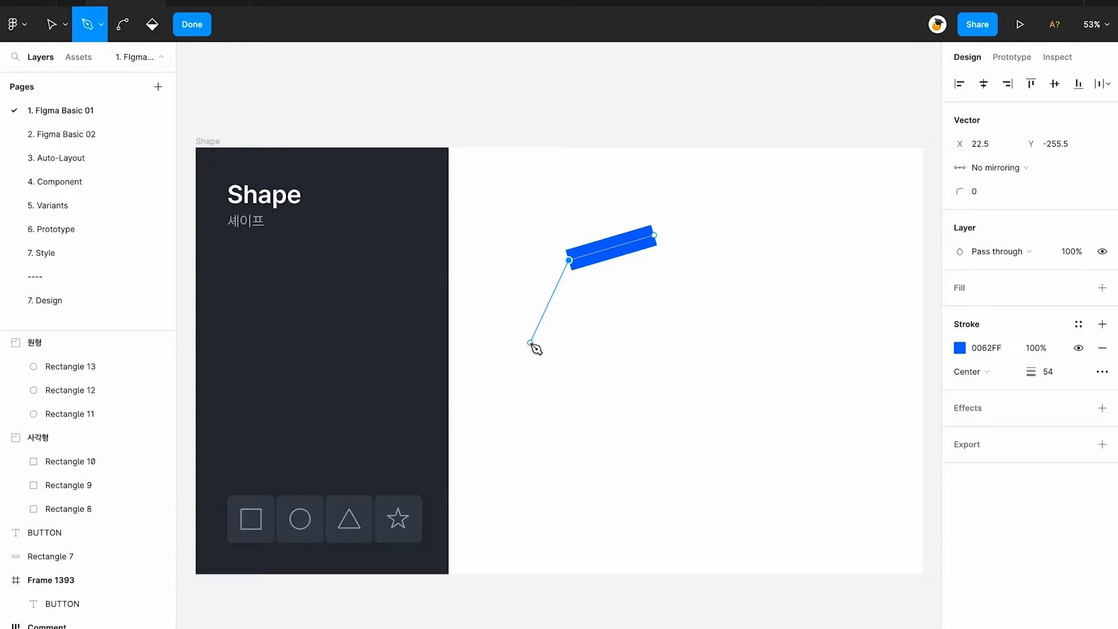
{"action": "left_click_drag", "start_coordinate": [530, 343], "coordinate": [550, 402]}
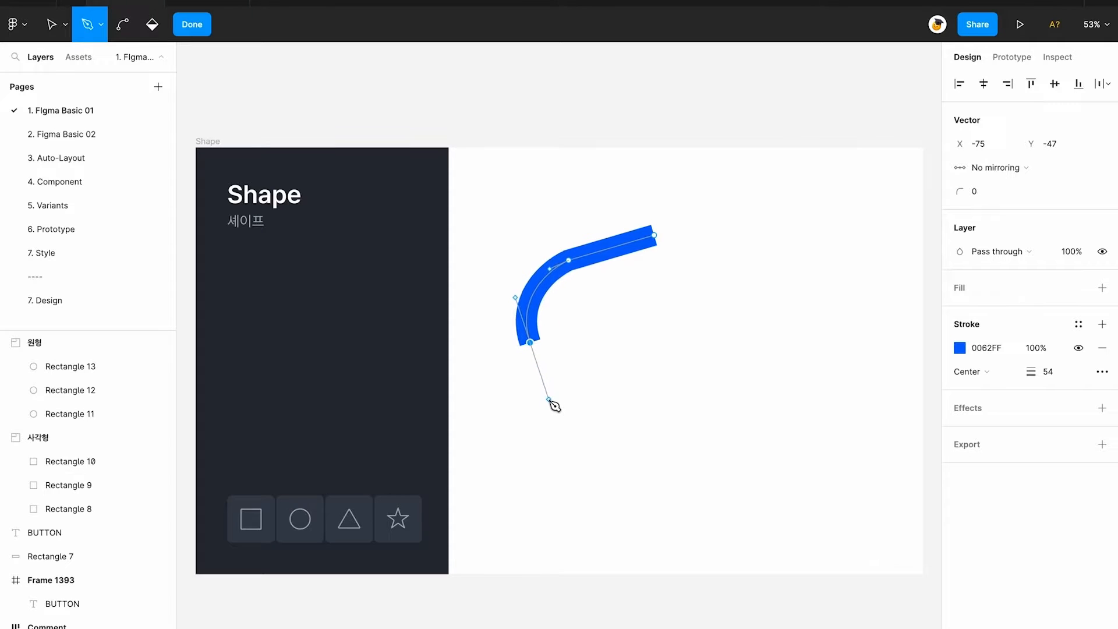
{"action": "left_click_drag", "start_coordinate": [629, 401], "coordinate": [693, 342]}
{"action": "left_click_drag", "start_coordinate": [776, 355], "coordinate": [658, 242]}
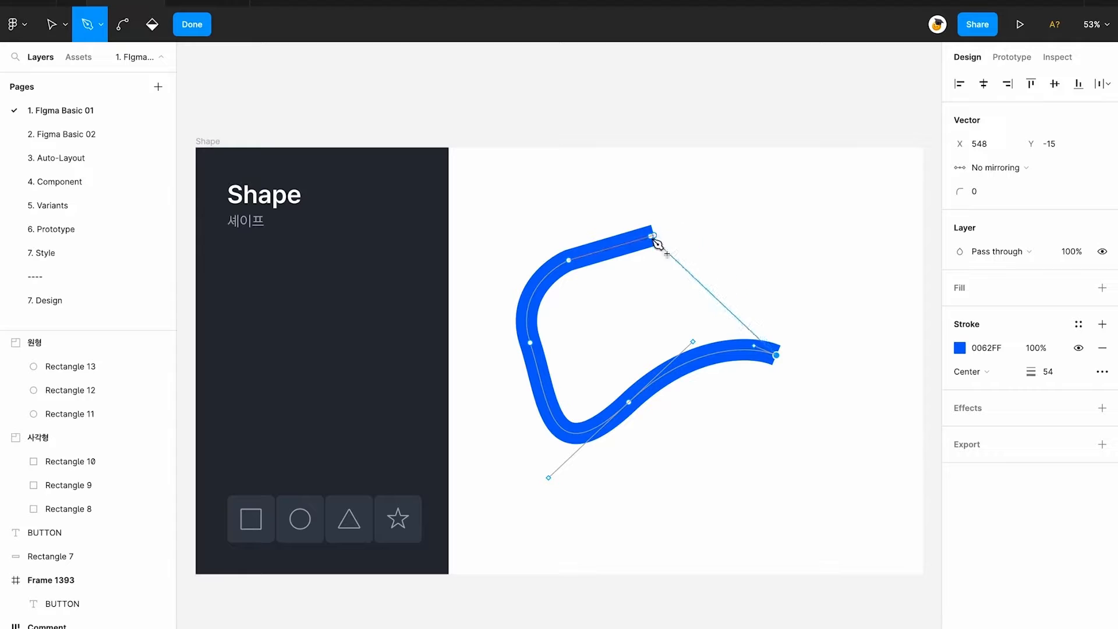
{"action": "left_click", "coordinate": [654, 235]}
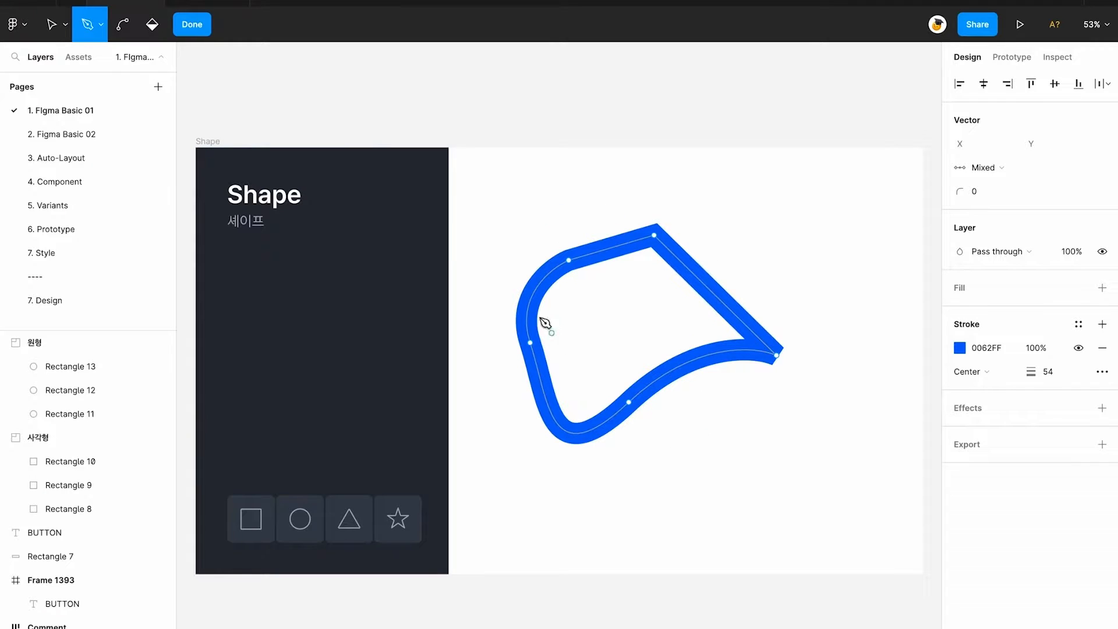
{"action": "left_click", "coordinate": [199, 29]}
- Add a fill to the pen-drawn vector and set its colour to black (000000)
{"action": "left_click", "coordinate": [1101, 264]}
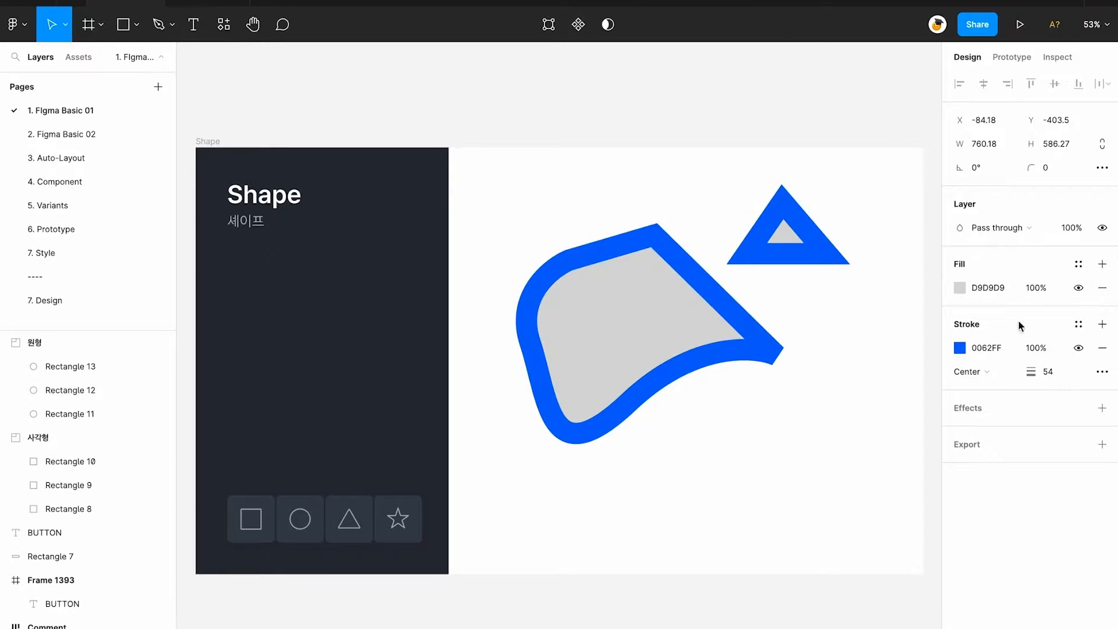
{"action": "left_click", "coordinate": [961, 290]}
{"action": "left_click_drag", "start_coordinate": [903, 352], "coordinate": [731, 522]}
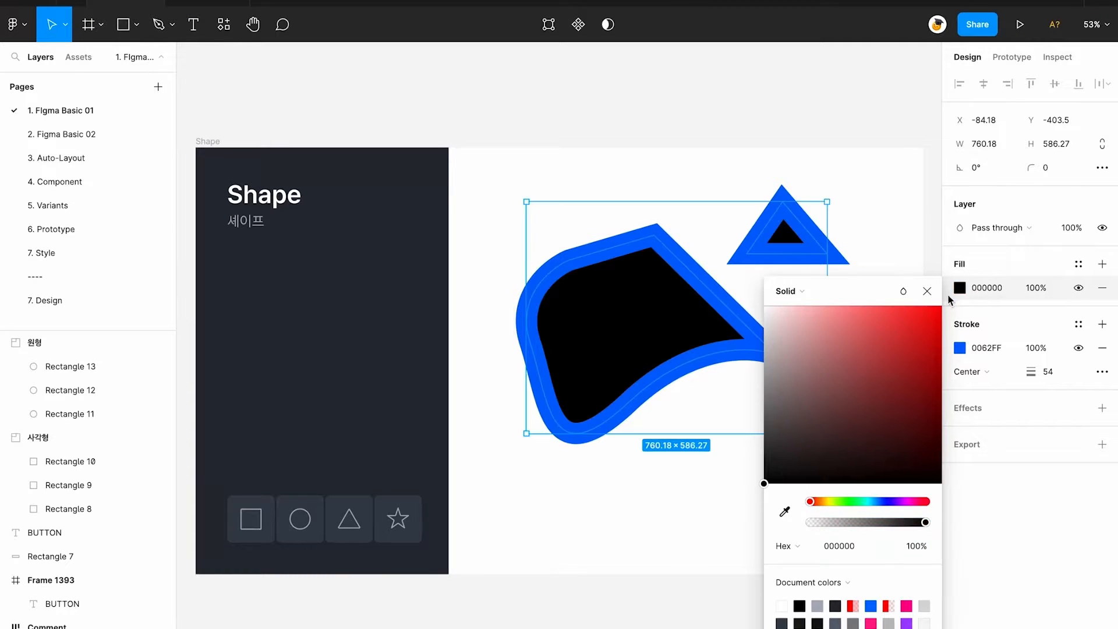
{"action": "left_click", "coordinate": [927, 291]}
- Set the vector's stroke weight to 59, and try the bevel and round joins before restoring the miter join
{"action": "mouse_move", "coordinate": [1030, 371]}
{"action": "left_mouse_down"}
{"action": "mouse_move", "coordinate": [1013, 373]}
{"action": "mouse_move", "coordinate": [1060, 373]}
{"action": "mouse_move", "coordinate": [1042, 373]}
{"action": "left_mouse_up"}
{"action": "left_click", "coordinate": [1101, 372]}
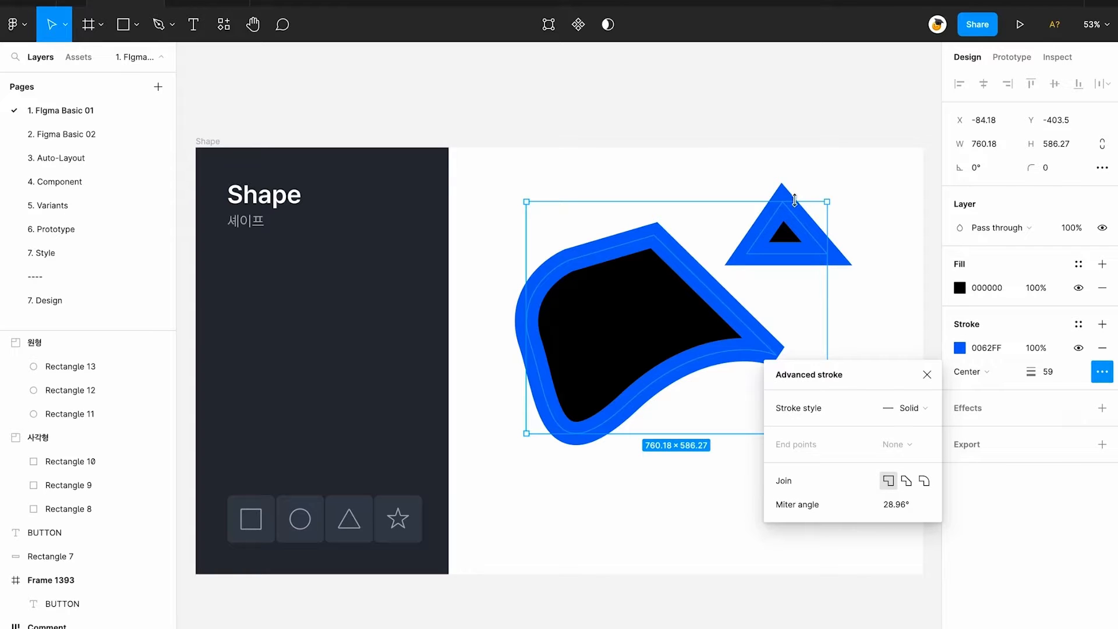
{"action": "left_click", "coordinate": [906, 481]}
{"action": "left_click", "coordinate": [928, 483]}
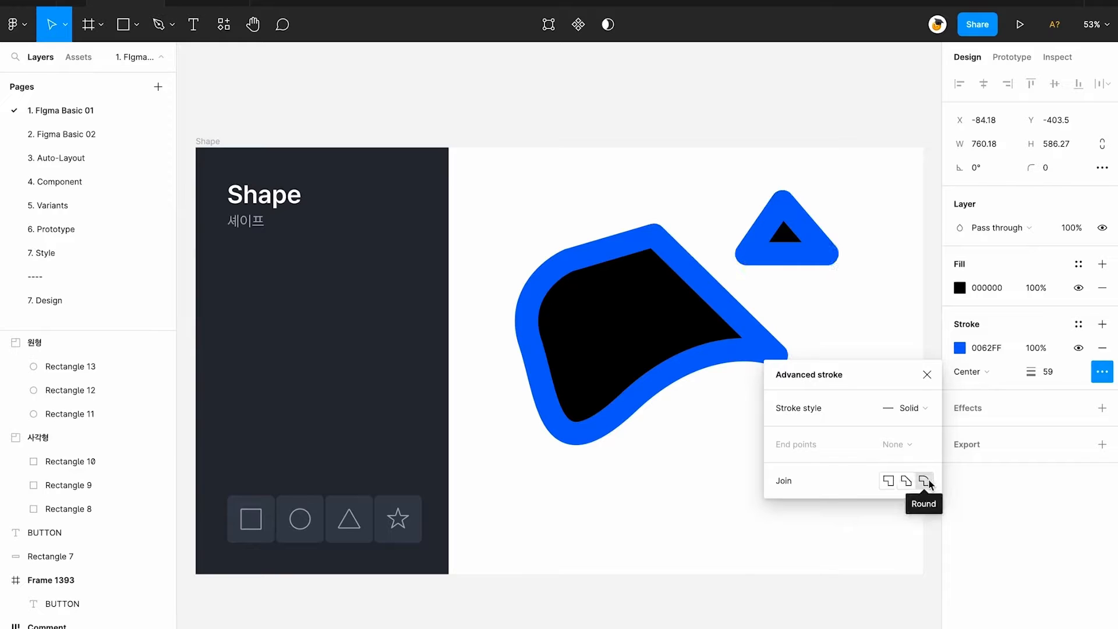
{"action": "left_click", "coordinate": [888, 485]}
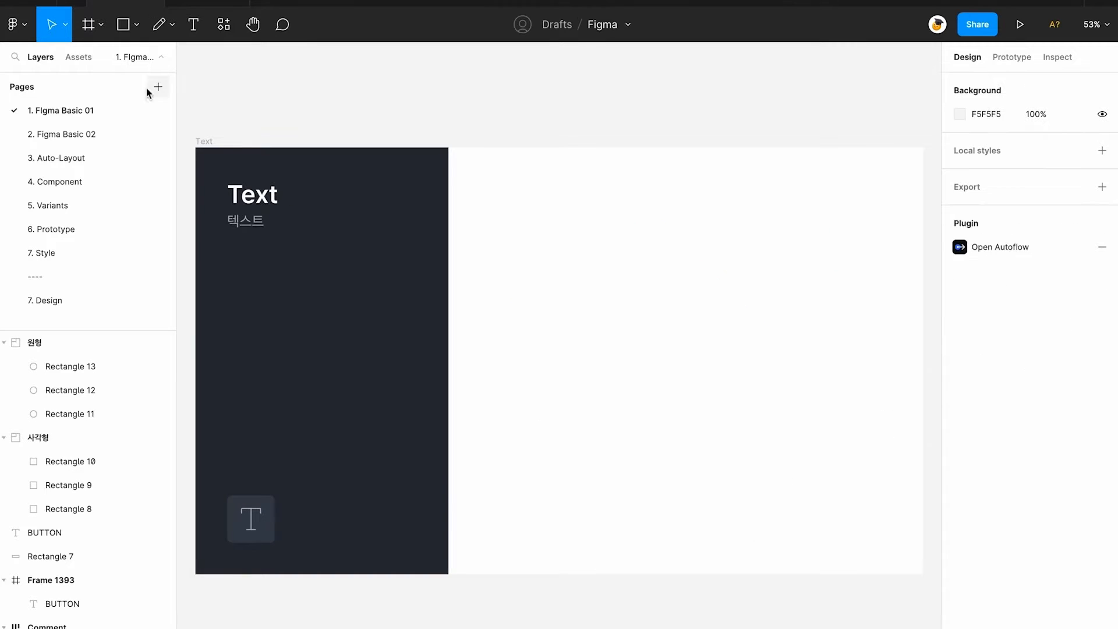
- Add a text layer reading "Text" on the white area of the Text card and select all of its characters
{"action": "left_click", "coordinate": [195, 30]}
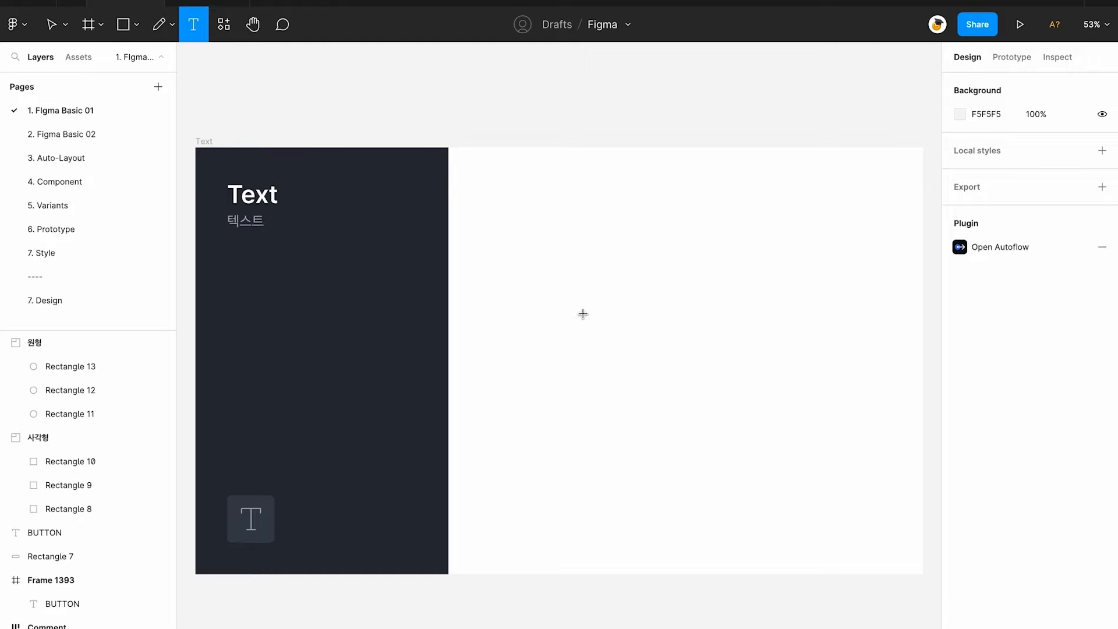
{"action": "left_click", "coordinate": [570, 262]}
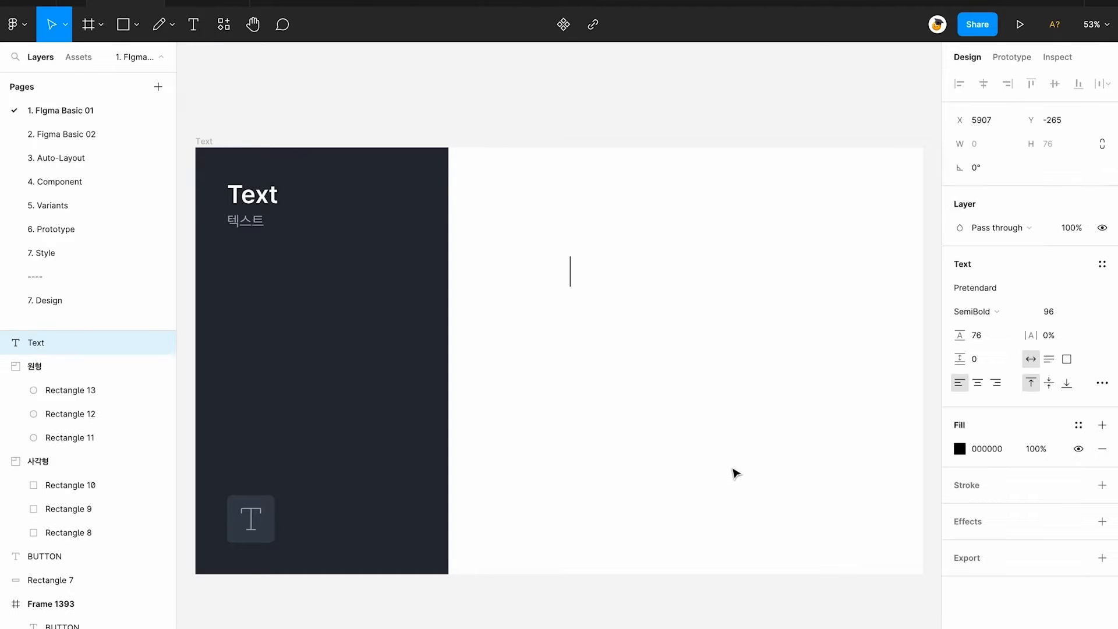
{"action": "type", "text": "Text"}
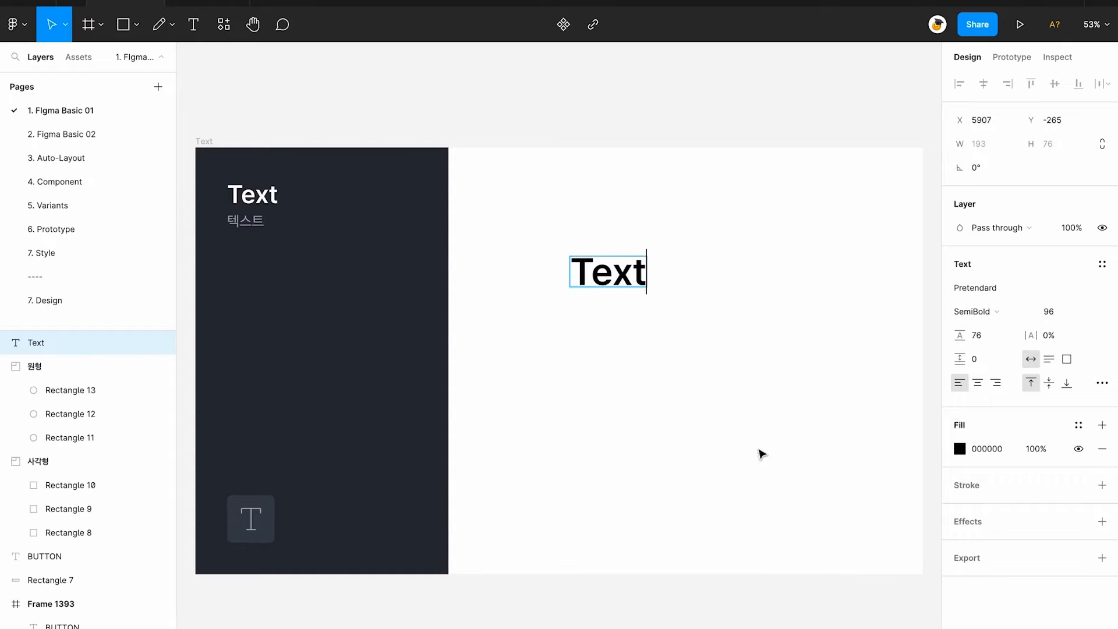
{"action": "key", "text": "ctrl+a"}
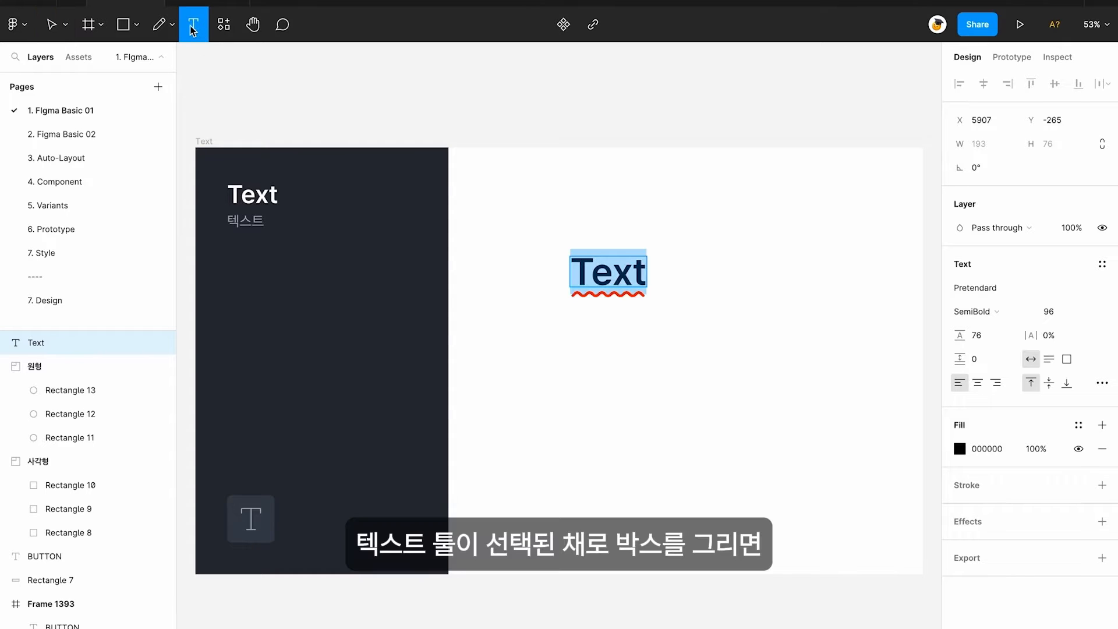
- Draw a fixed text box about 683 × 350 below the existing text and enter "Text" and "텍스트 입력" on two lines
{"action": "left_click_drag", "start_coordinate": [527, 348], "coordinate": [797, 484]}
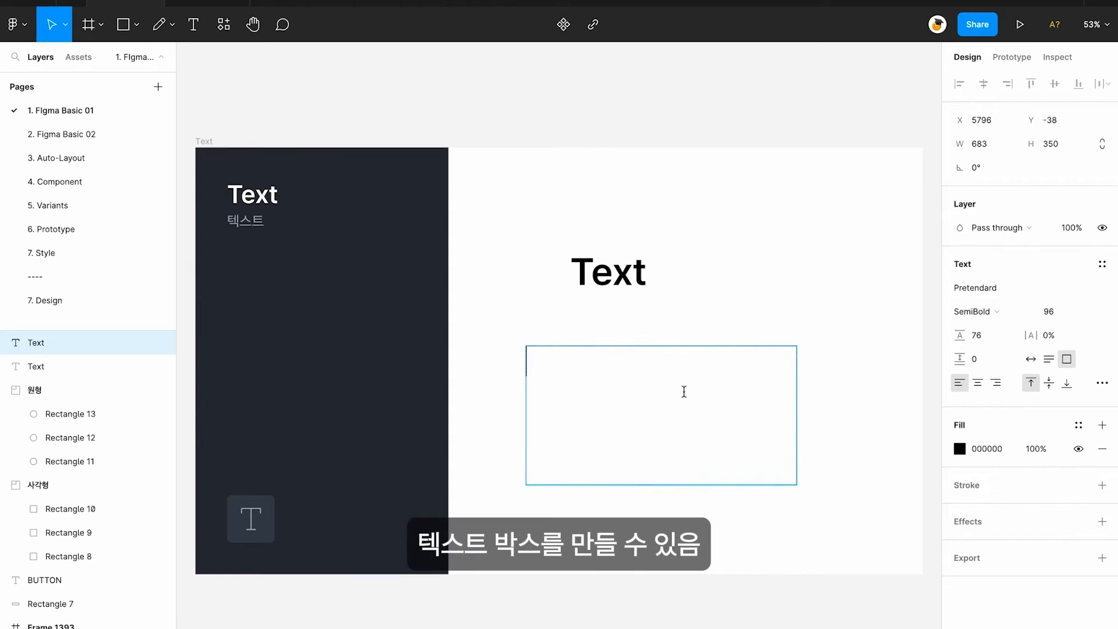
{"action": "type", "text": "TE"}
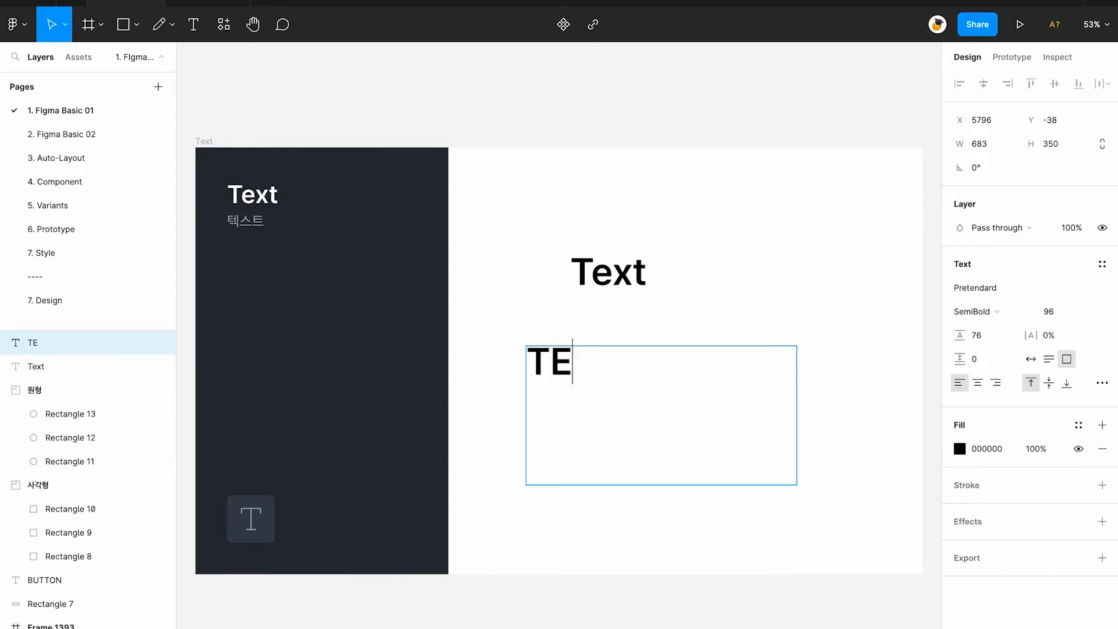
{"action": "key", "text": "BackSpace"}
{"action": "type", "text": "ext"}
{"action": "key", "text": "Return"}
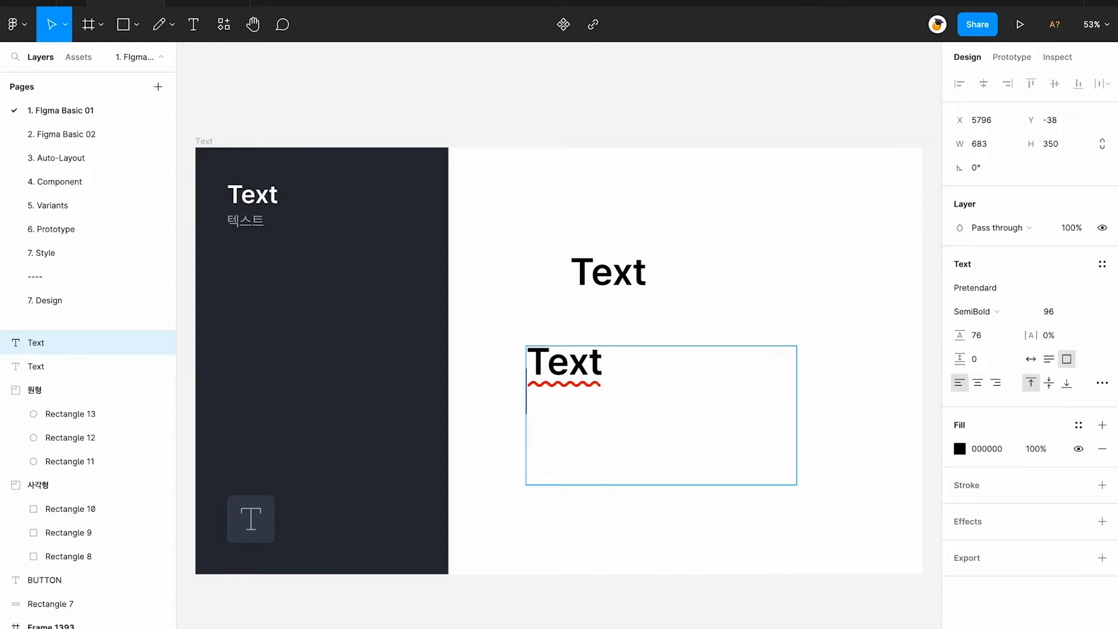
{"action": "type", "text": "ㅌㅔㄱ스트 입력"}
{"action": "key", "text": "Escape"}
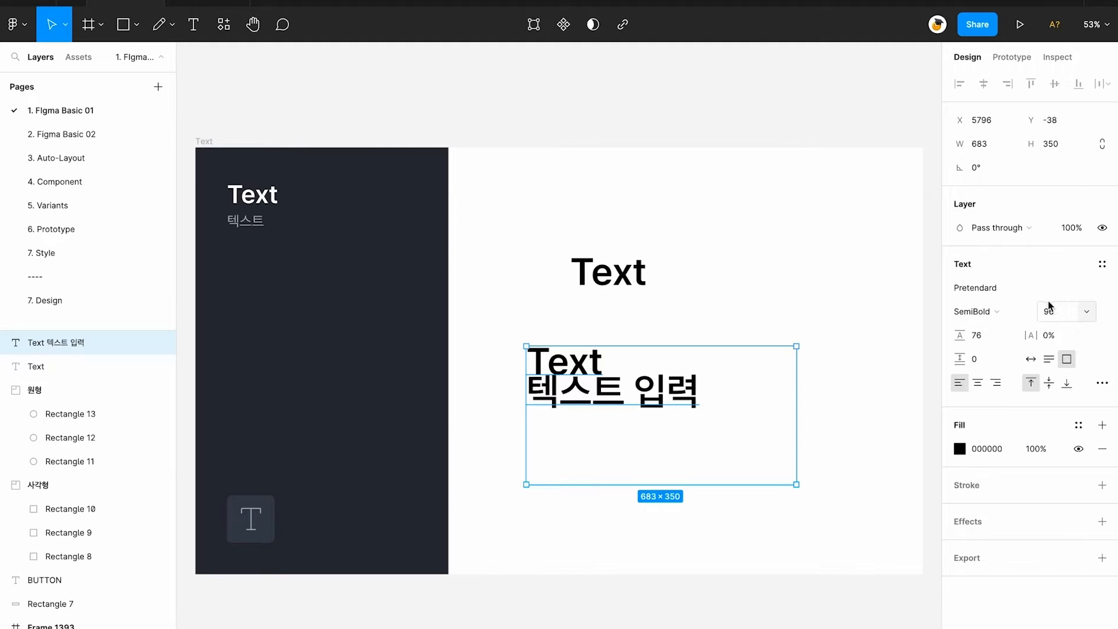
- Try font size 128 on the two-line text, and set its size to 64, line height to 79.5 and letter spacing to 5%
{"action": "left_click", "coordinate": [1085, 312]}
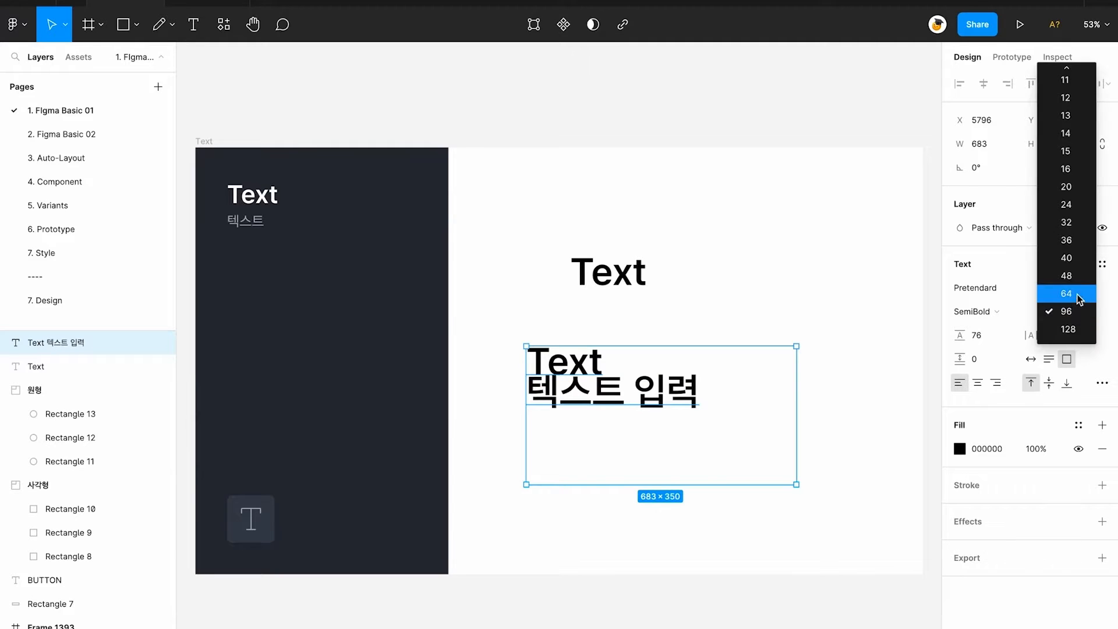
{"action": "left_click", "coordinate": [1080, 329]}
{"action": "left_click", "coordinate": [1085, 311]}
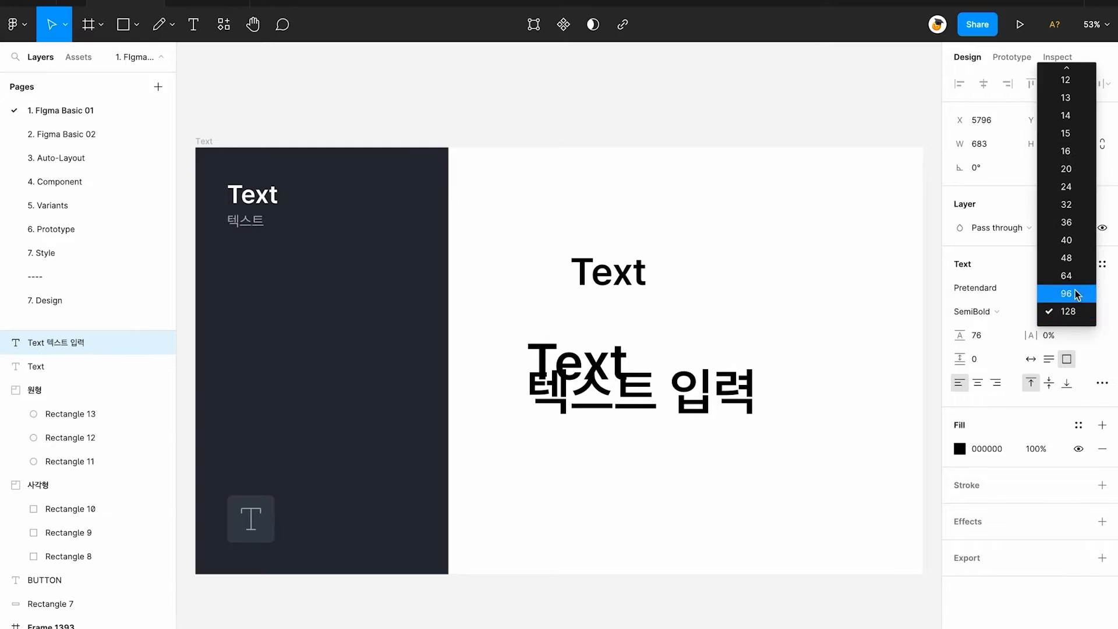
{"action": "left_click", "coordinate": [1074, 293]}
{"action": "mouse_move", "coordinate": [960, 335]}
{"action": "left_mouse_down"}
{"action": "mouse_move", "coordinate": [1022, 339]}
{"action": "mouse_move", "coordinate": [964, 333]}
{"action": "left_mouse_up"}
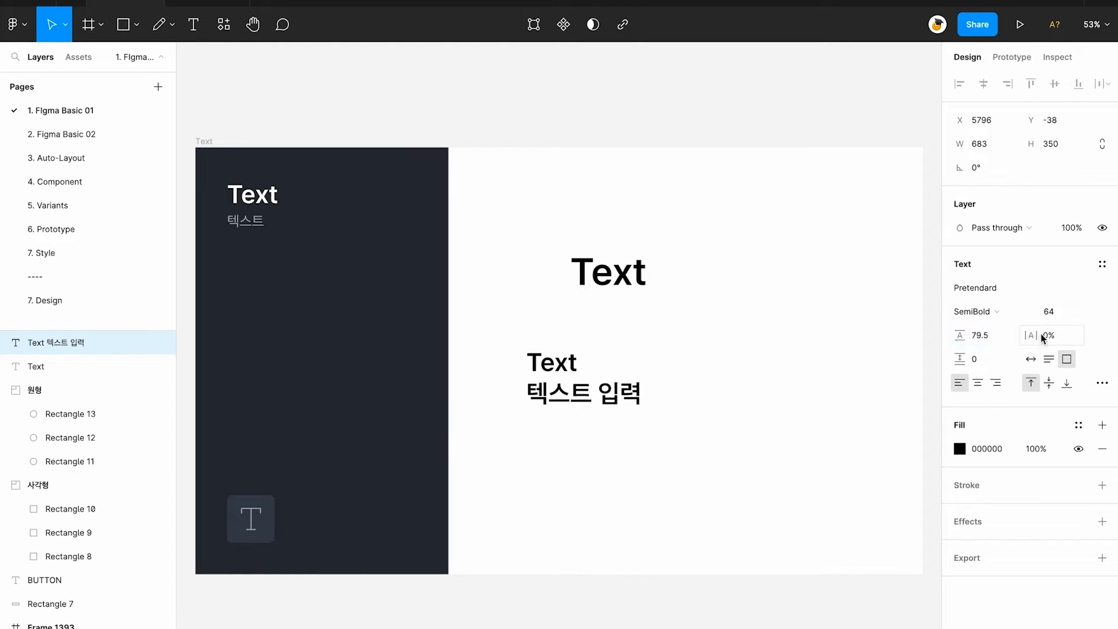
{"action": "mouse_move", "coordinate": [1043, 335]}
{"action": "left_mouse_down"}
{"action": "mouse_move", "coordinate": [1083, 335]}
{"action": "mouse_move", "coordinate": [1049, 336]}
{"action": "left_mouse_up"}
- Try centre and right horizontal alignment, and middle and bottom vertical alignment, on the two-line text box
{"action": "left_click", "coordinate": [978, 384]}
{"action": "left_click", "coordinate": [996, 383]}
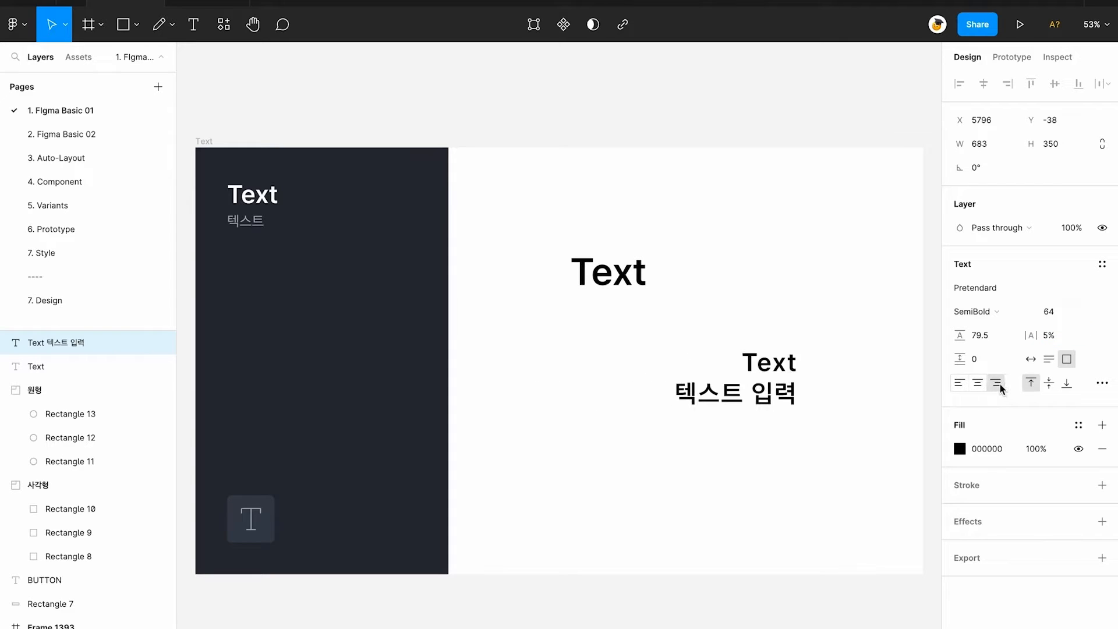
{"action": "left_click", "coordinate": [1049, 384]}
{"action": "left_click", "coordinate": [1067, 386]}
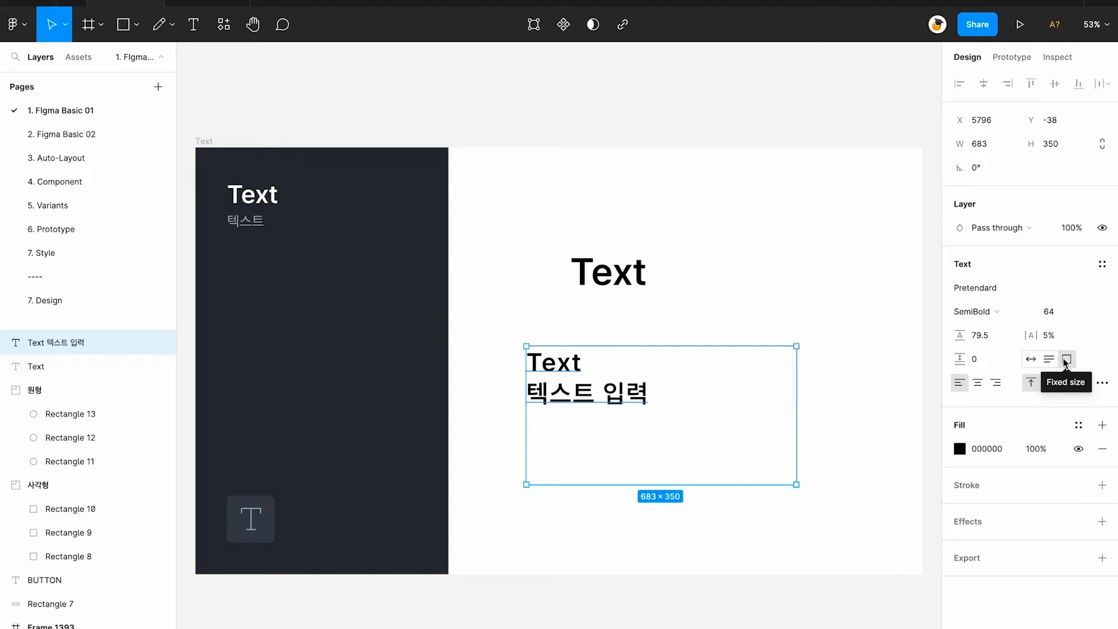
- Compare the auto width and fixed size resizing modes on the two-line text box, and leave it on auto width
{"action": "left_click", "coordinate": [1034, 360]}
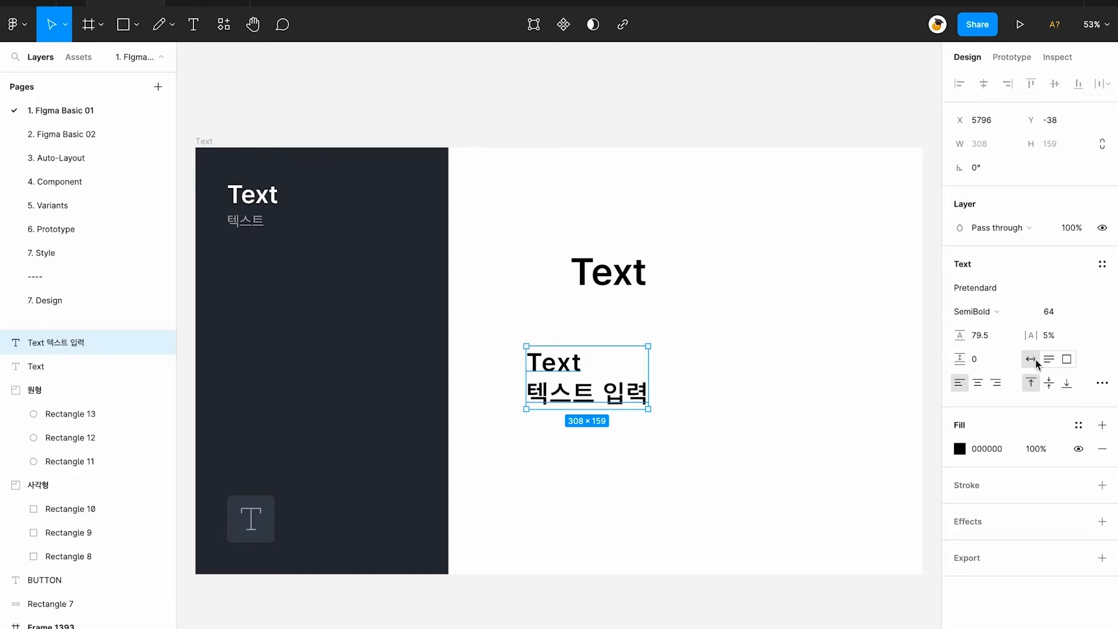
{"action": "left_click", "coordinate": [1060, 361]}
{"action": "left_click", "coordinate": [1030, 359]}
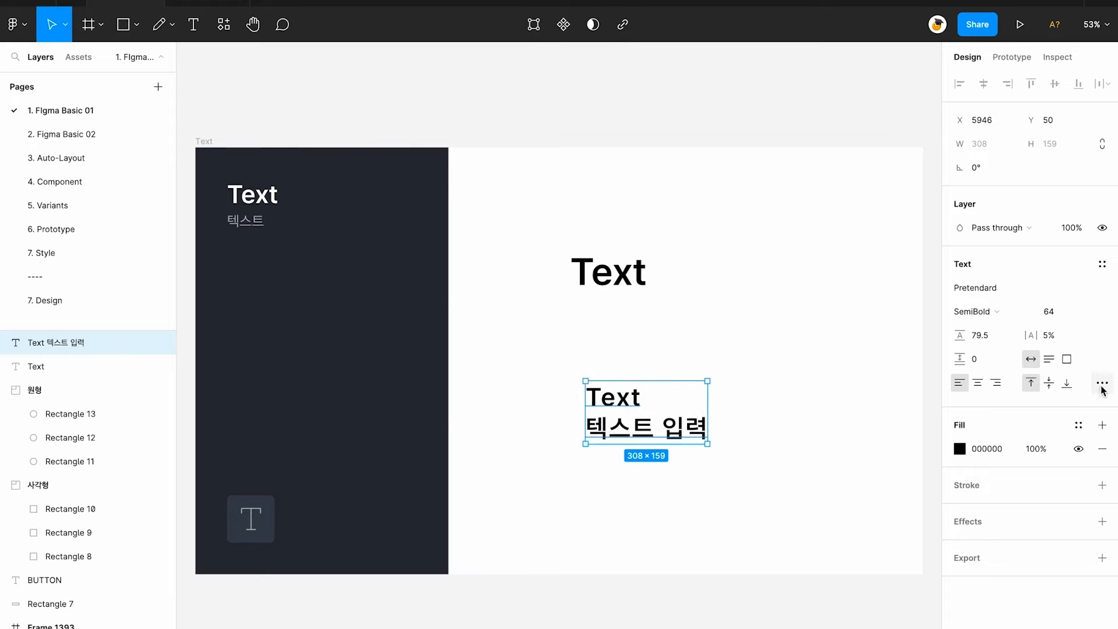
- Try underline, strikethrough, bulleted and numbered list styling on the two-line text in the type settings, and reset decoration and list style to none
{"action": "left_click", "coordinate": [1102, 383]}
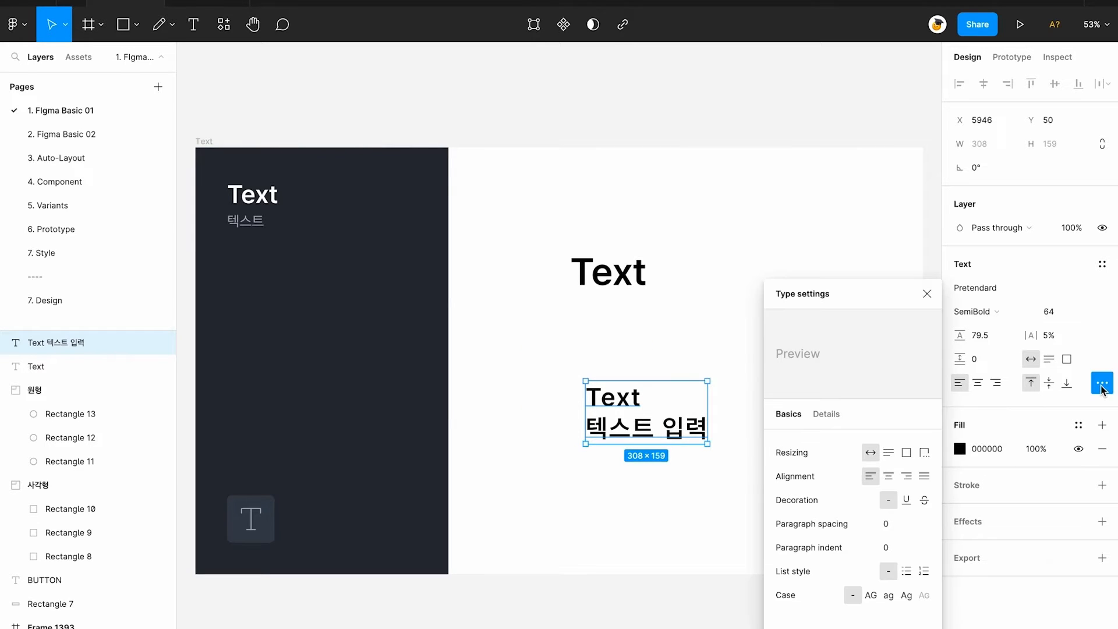
{"action": "left_click", "coordinate": [905, 499]}
{"action": "left_click", "coordinate": [924, 499]}
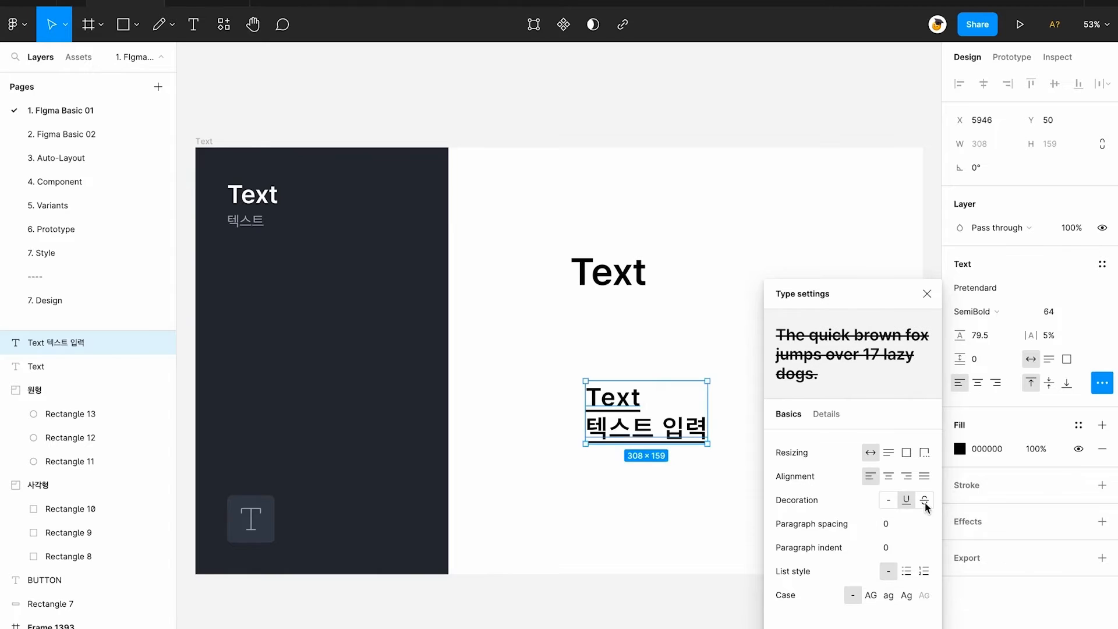
{"action": "left_click", "coordinate": [906, 571]}
{"action": "left_click", "coordinate": [924, 571]}
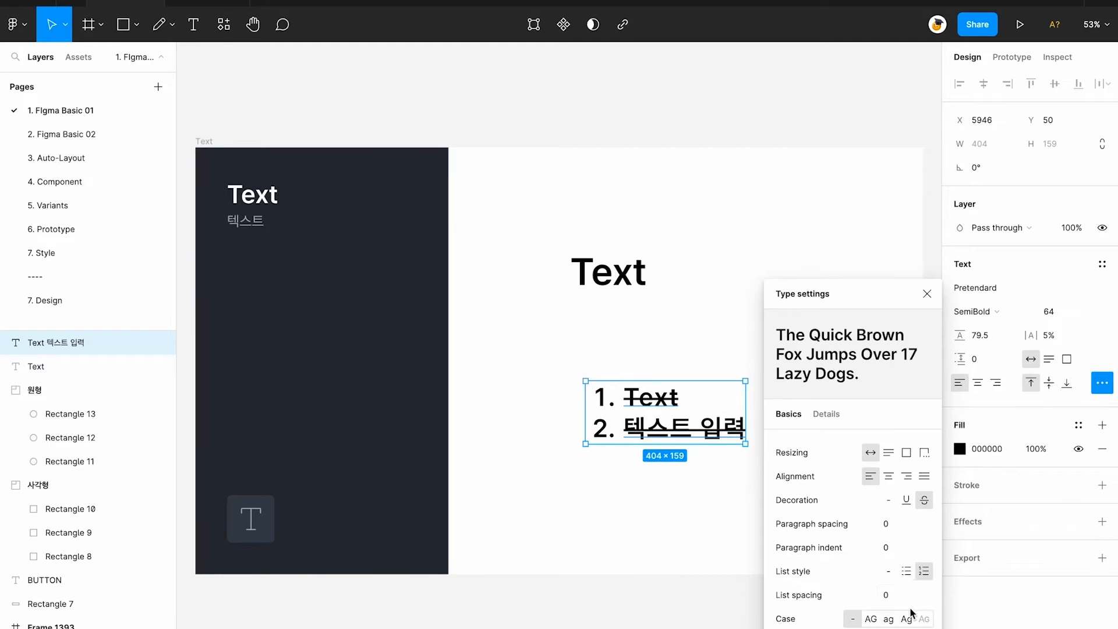
{"action": "left_click", "coordinate": [888, 570]}
{"action": "left_click", "coordinate": [888, 499]}
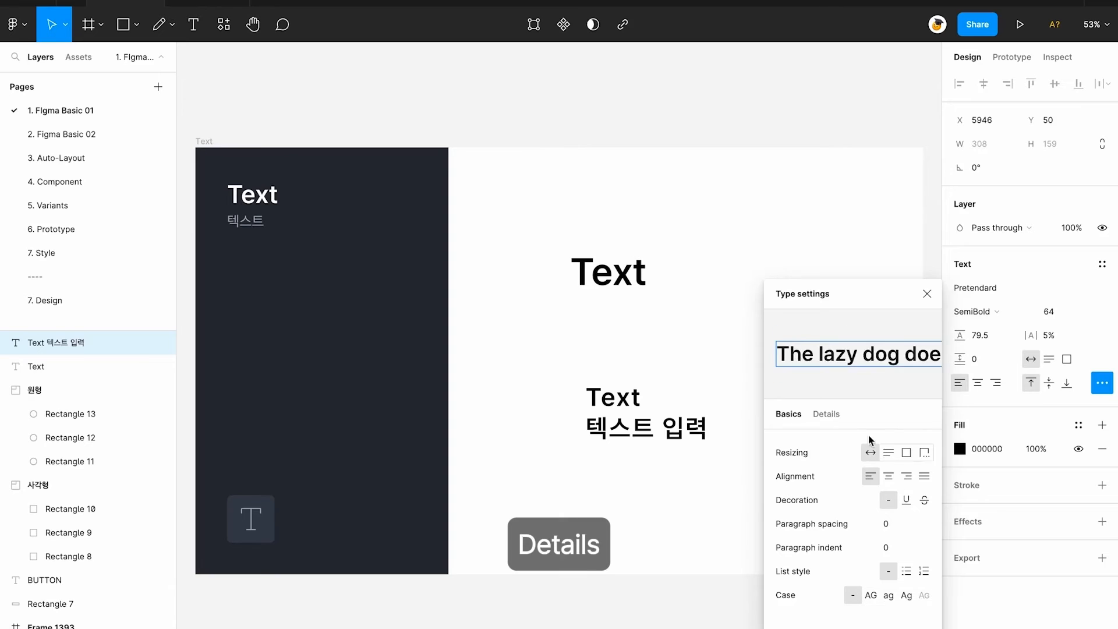
- Examine the detailed type settings for letter case, numbers, letterforms and stylistic options, return to the basic ones, and close the settings
{"action": "left_click", "coordinate": [839, 419]}
{"action": "scroll", "coordinate": [925, 534], "scroll_direction": "down", "scroll_amount": 2}
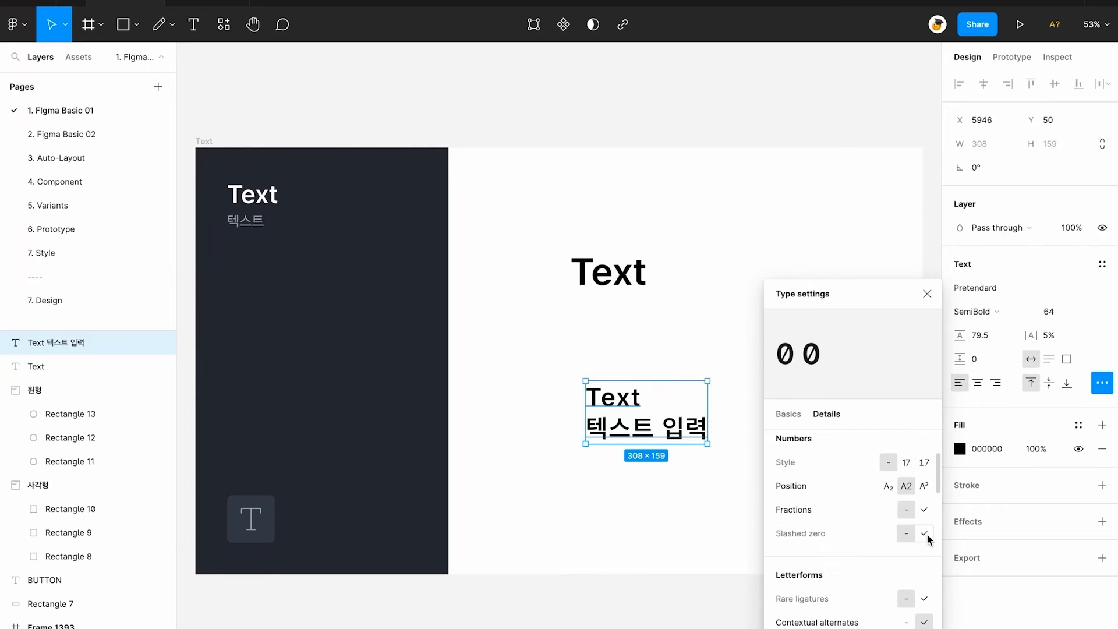
{"action": "scroll", "coordinate": [922, 551], "scroll_direction": "up", "scroll_amount": 2}
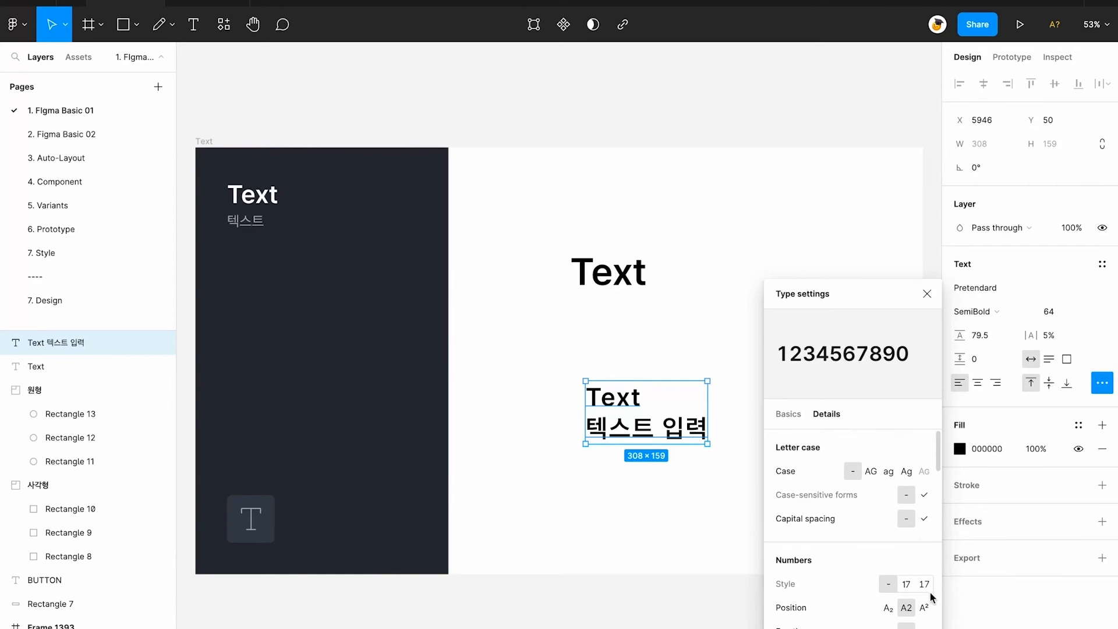
{"action": "scroll", "coordinate": [921, 611], "scroll_direction": "down", "scroll_amount": 1}
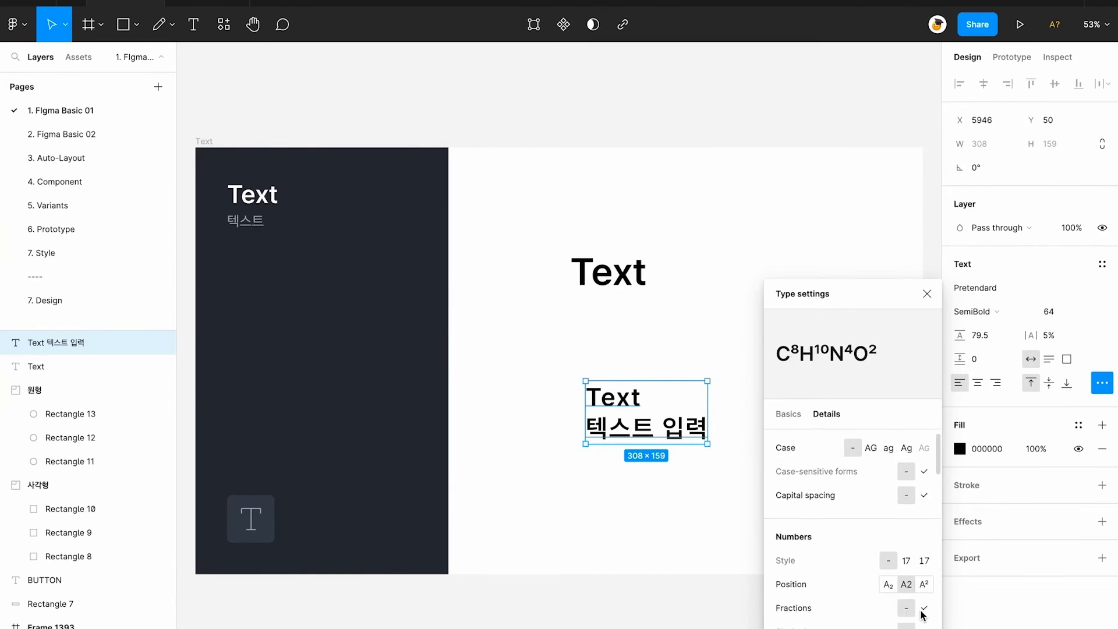
{"action": "scroll", "coordinate": [922, 614], "scroll_direction": "down", "scroll_amount": 3}
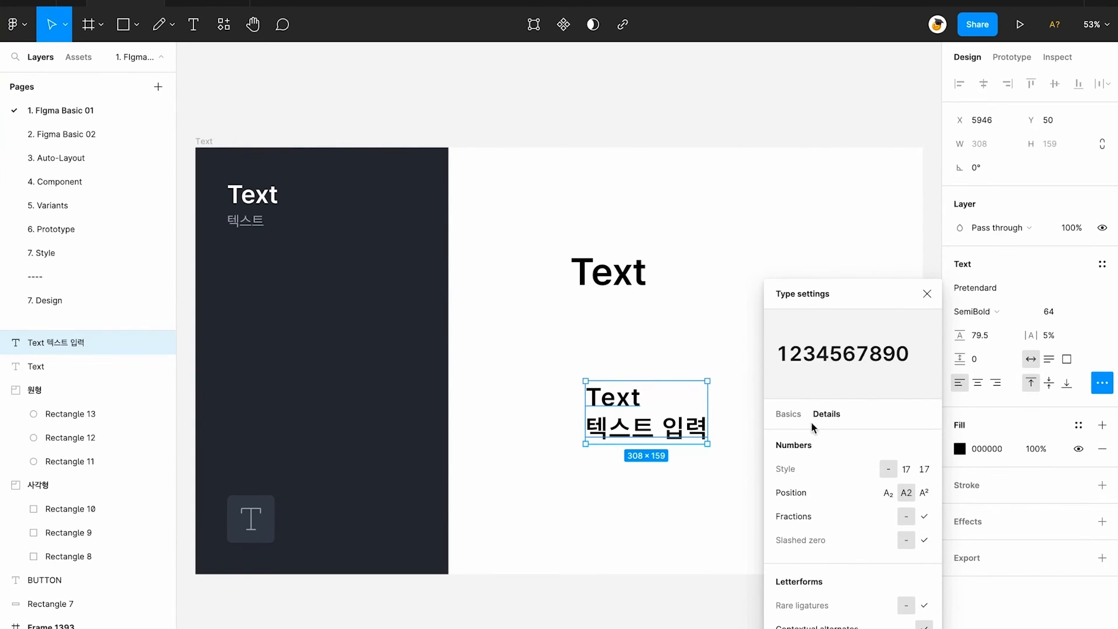
{"action": "scroll", "coordinate": [903, 569], "scroll_direction": "down", "scroll_amount": 6}
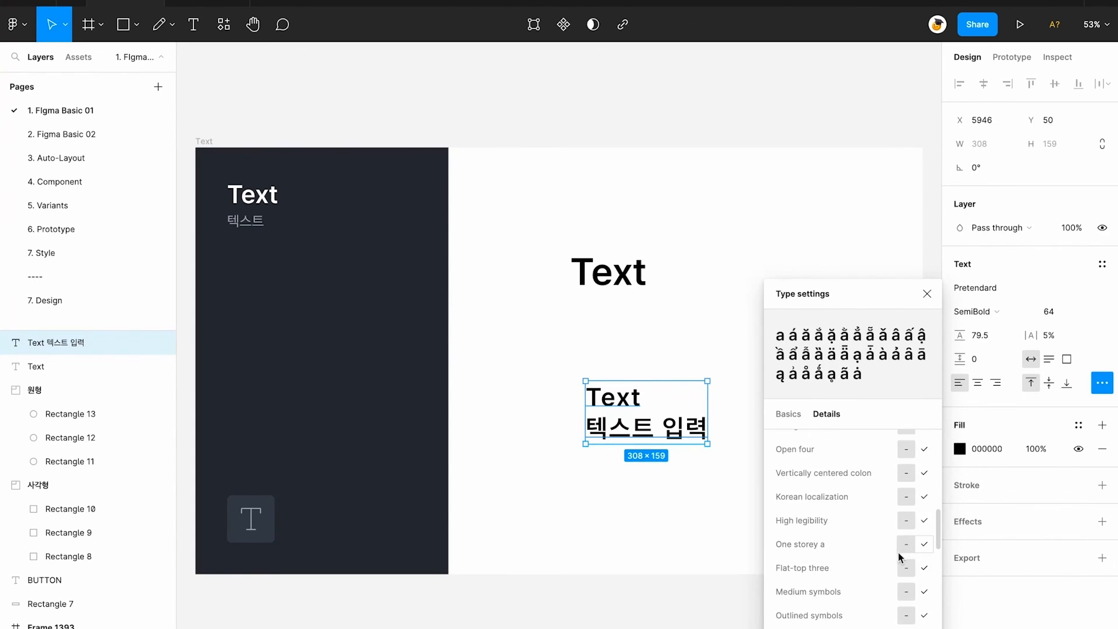
{"action": "left_click", "coordinate": [788, 414]}
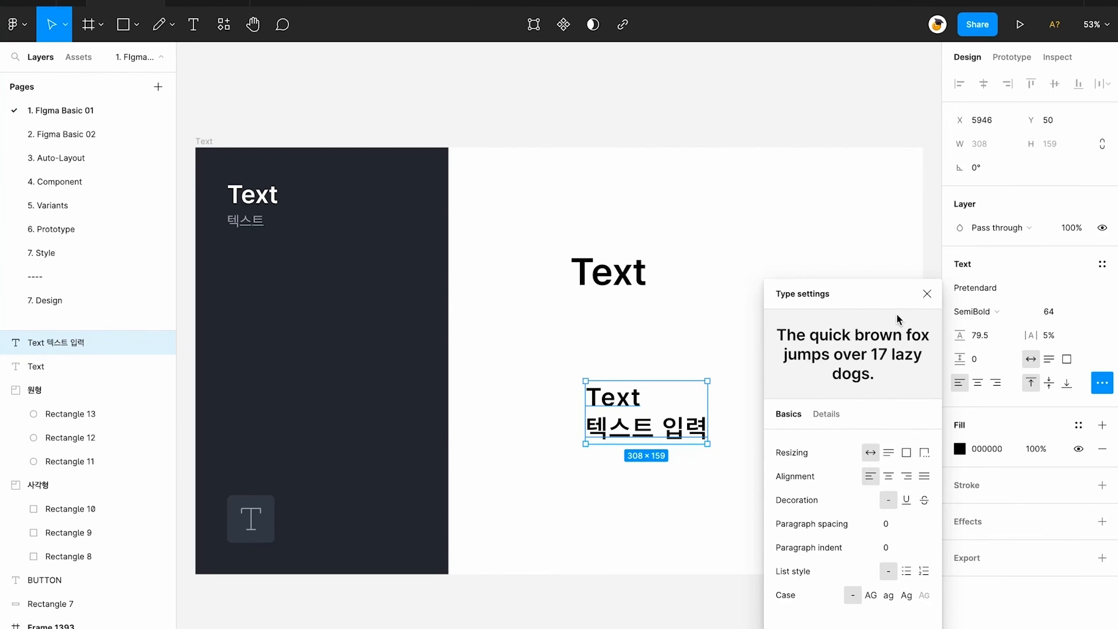
{"action": "left_click", "coordinate": [927, 294]}
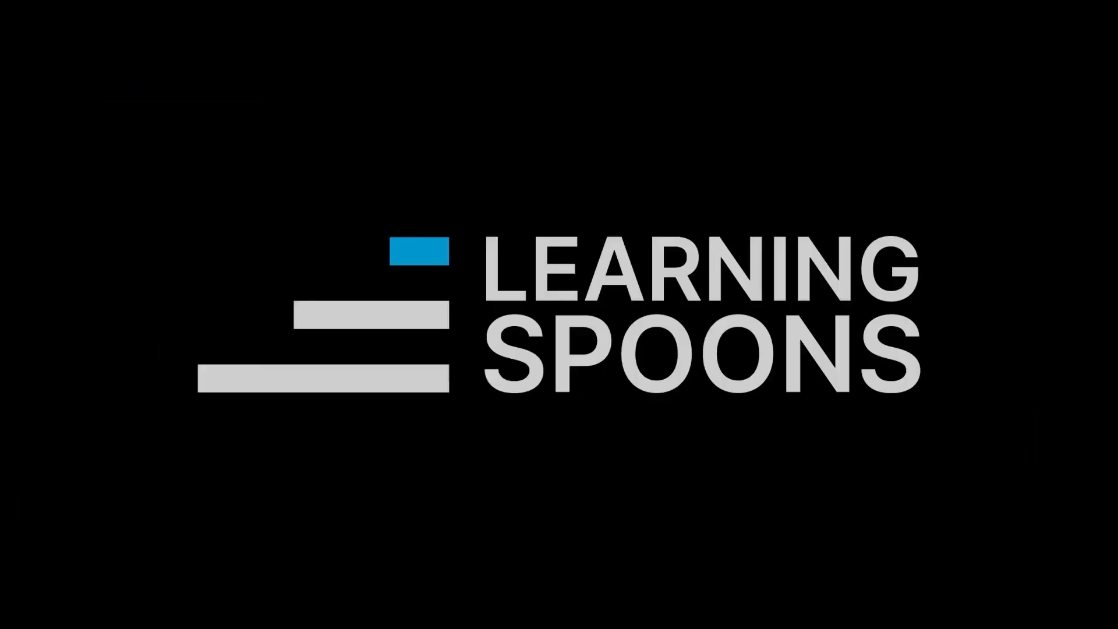